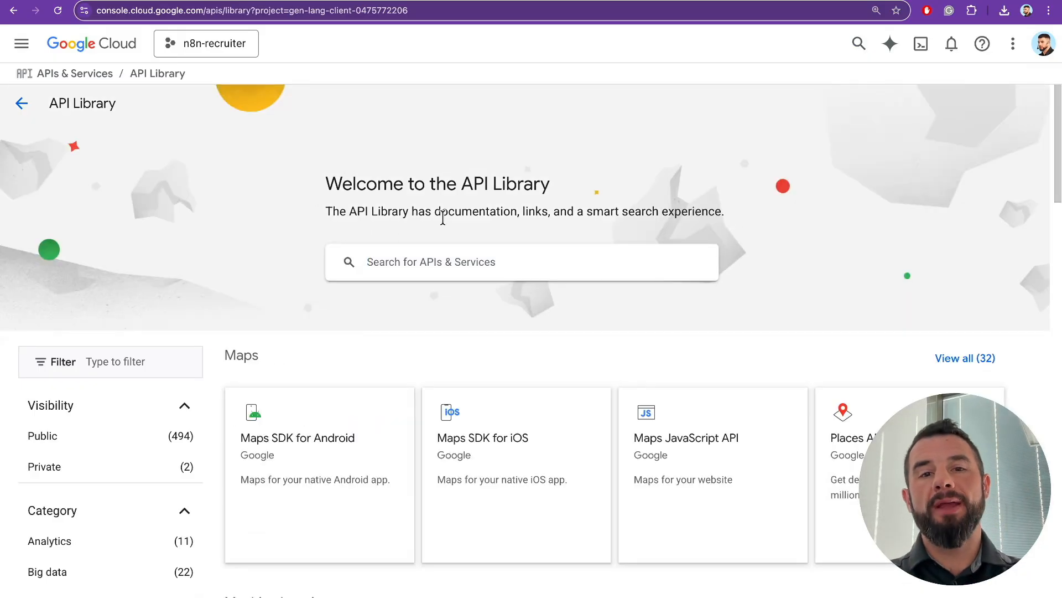
- Search for and enable the Google Drive API and the Google Docs API
click(393, 277)
text(Google )
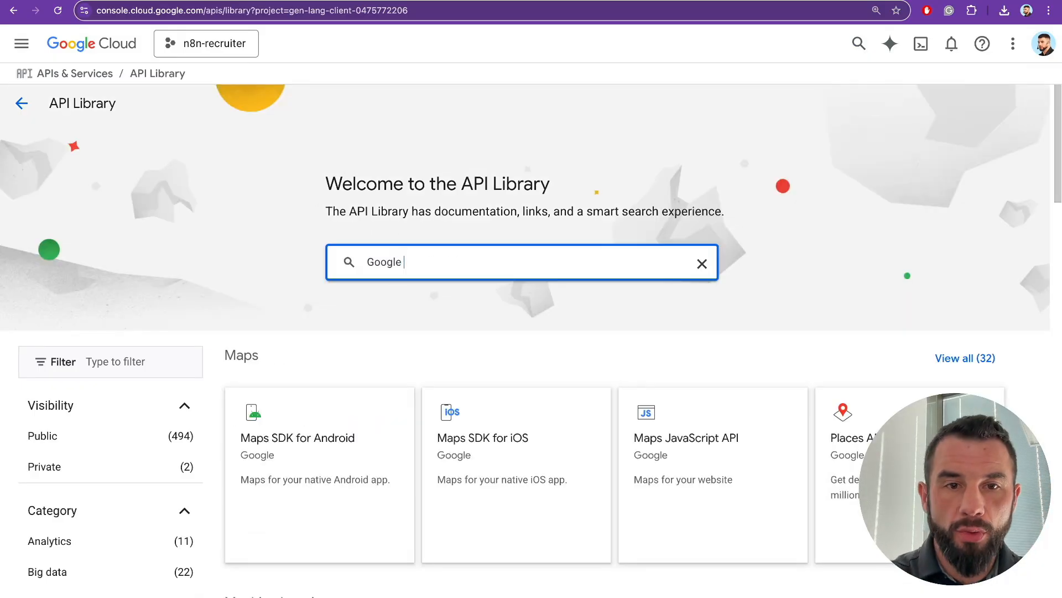
text(drive api)
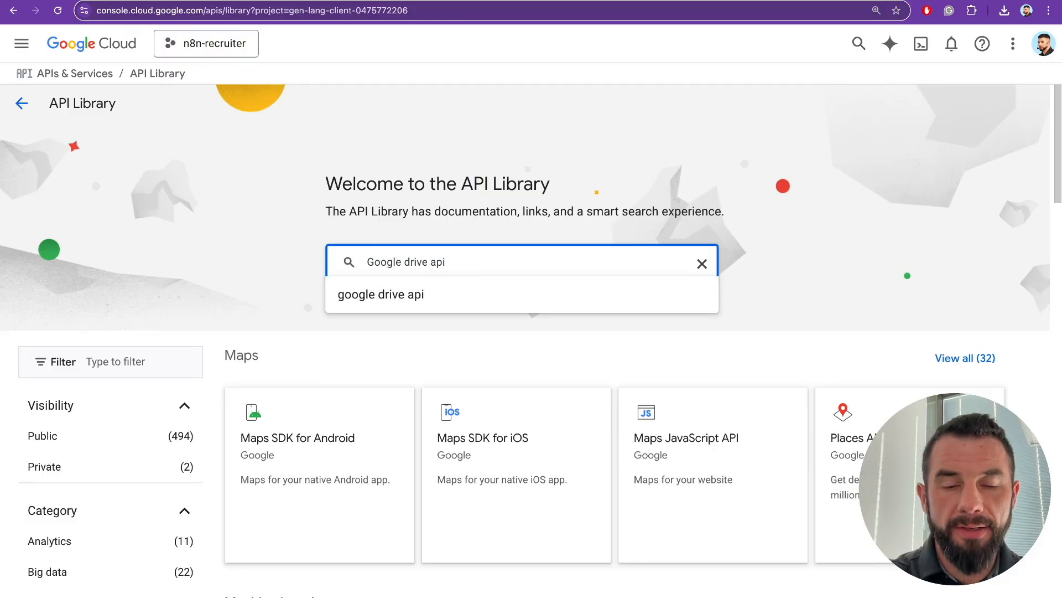
key(Return)
key(ctrl+plus)
key(ctrl+minus)
click(458, 285)
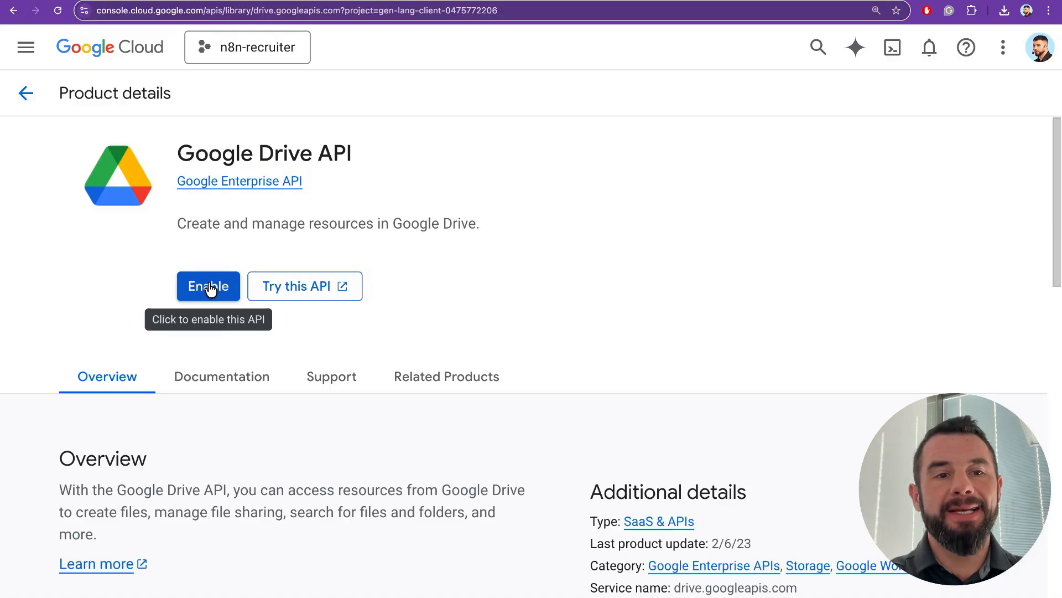
click(210, 288)
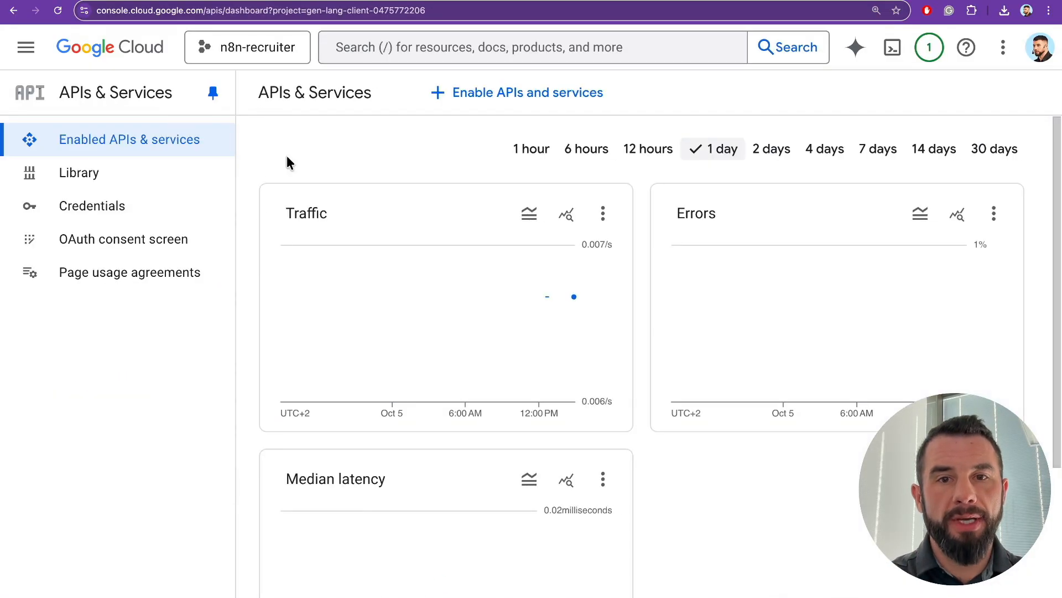
click(418, 49)
text(google do)
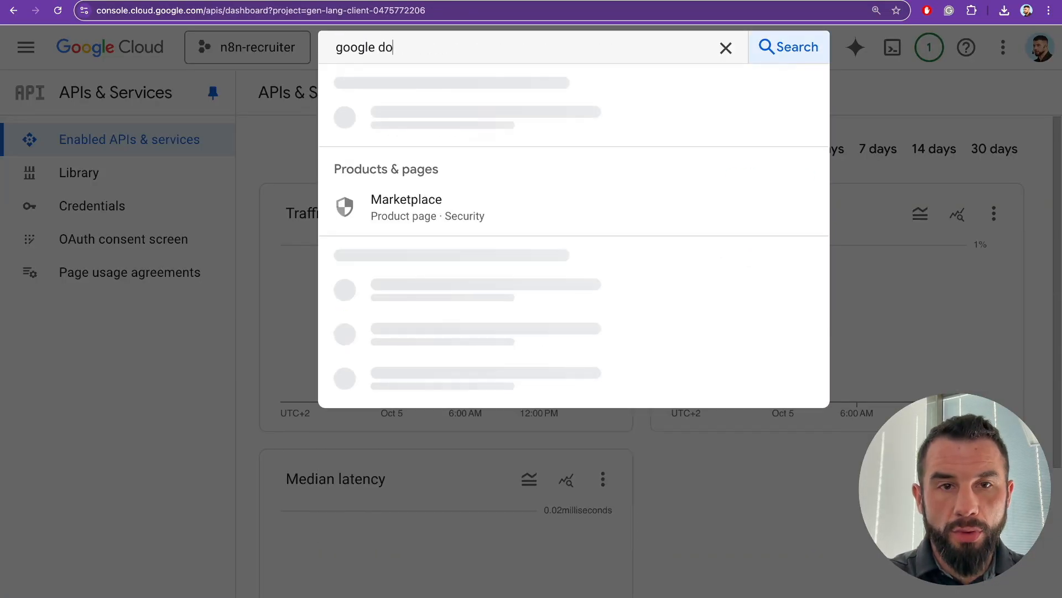
text(cs api)
key(Return)
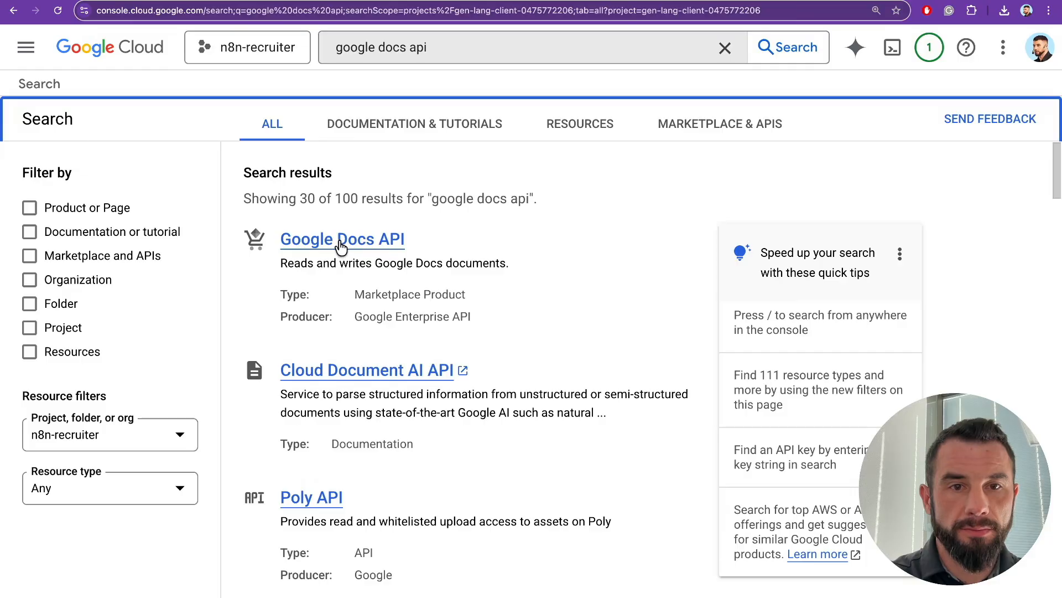
click(347, 241)
click(210, 289)
- Search for and enable the Google Sheets API and the Google Slides API
click(402, 48)
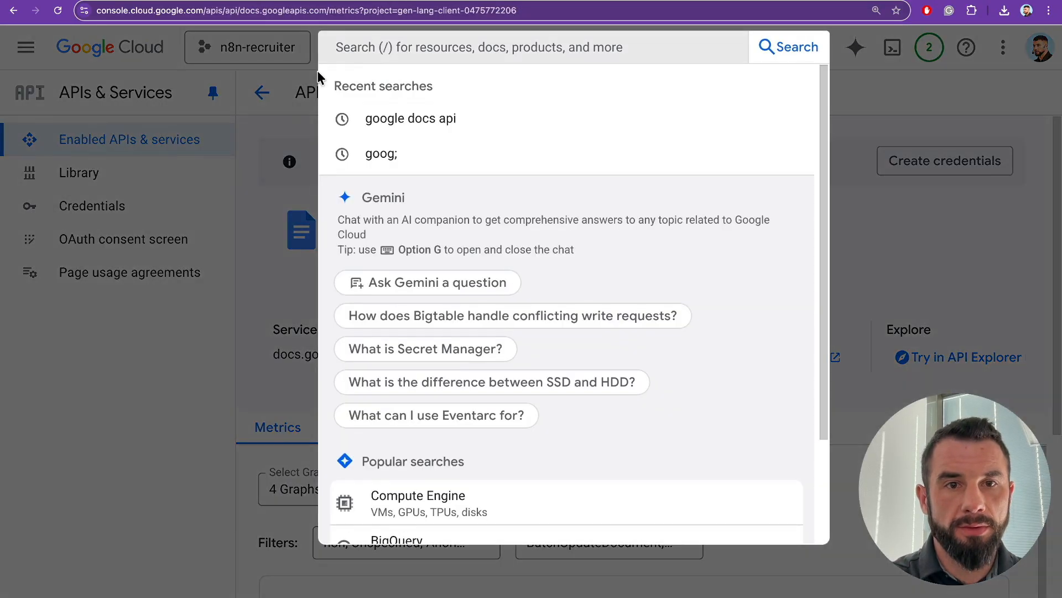
text(google sheets api)
key(Return)
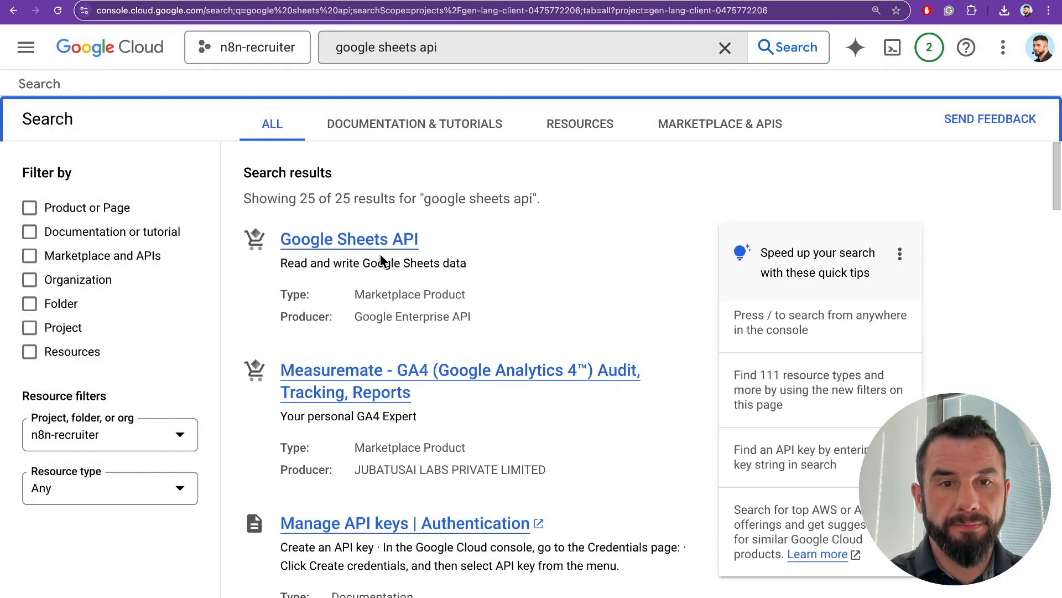
click(372, 239)
click(204, 287)
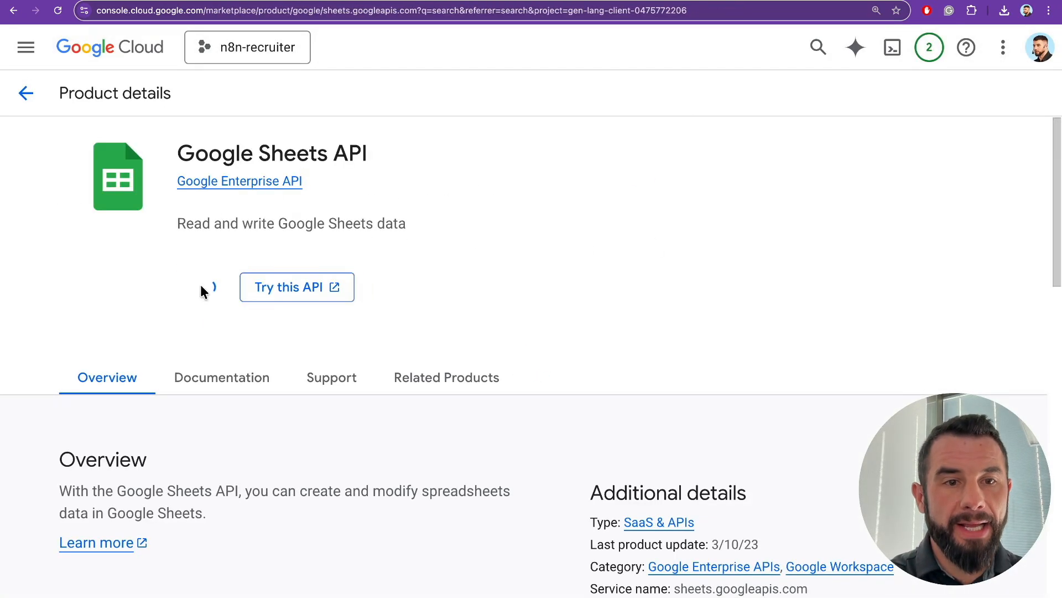
key(slash)
text(google sl)
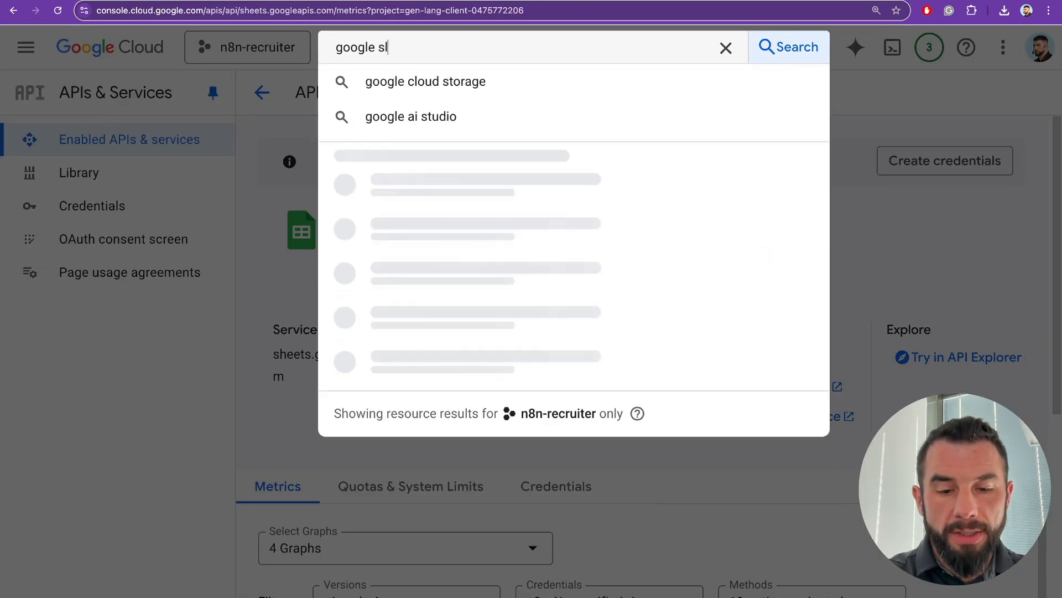
text(ides api)
key(Return)
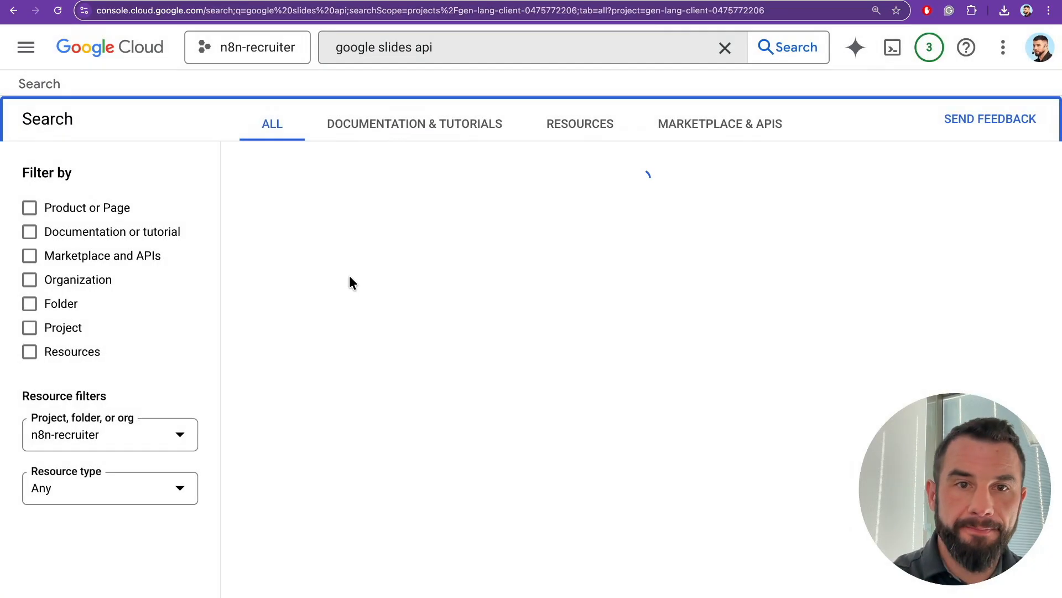
click(346, 239)
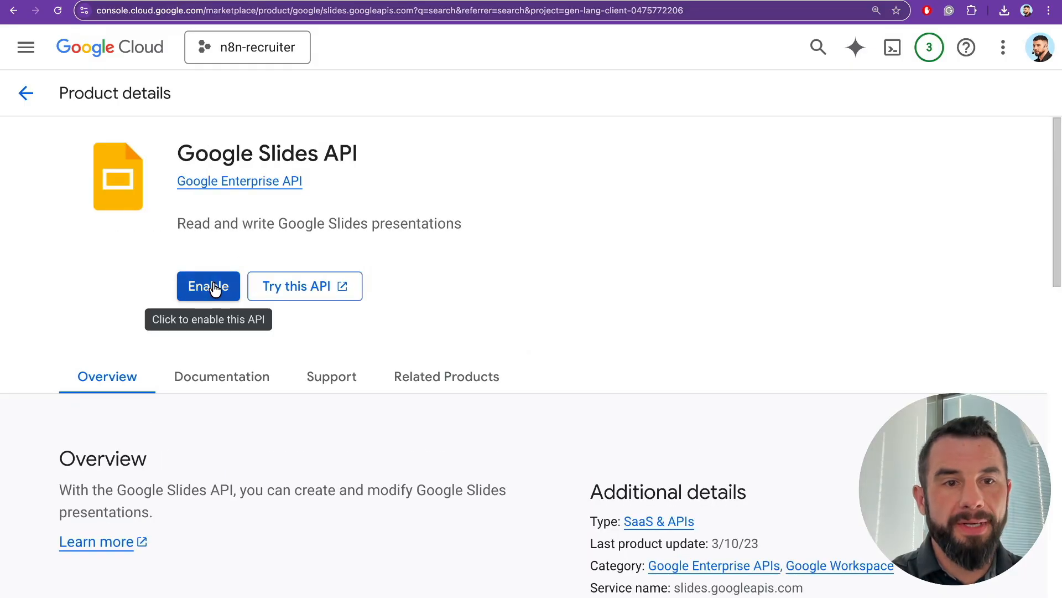
click(214, 286)
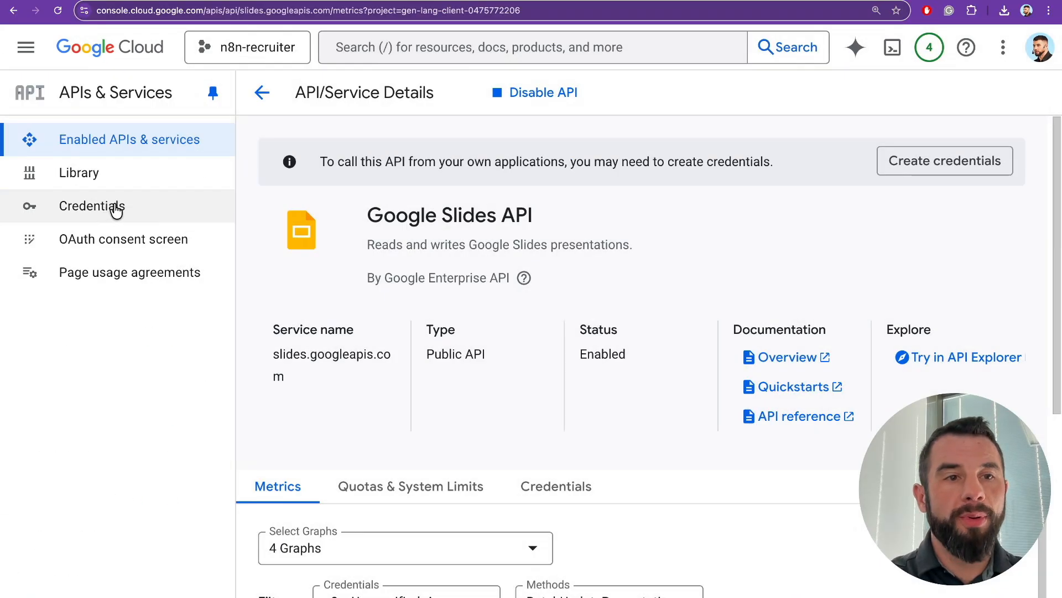
- From Credentials, start creating an OAuth client ID and go to configure the consent screen
click(109, 210)
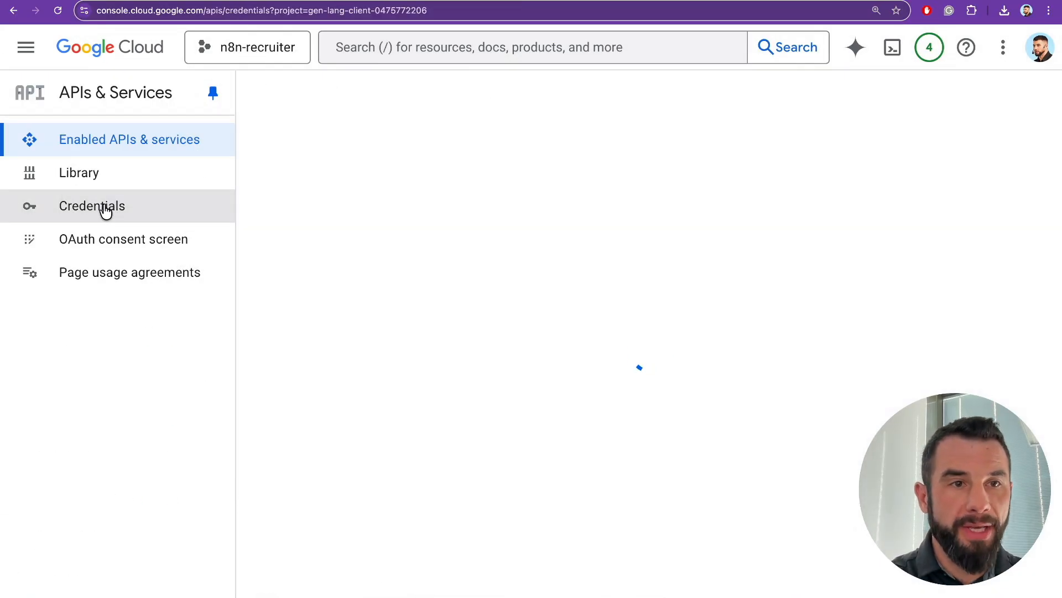
click(59, 95)
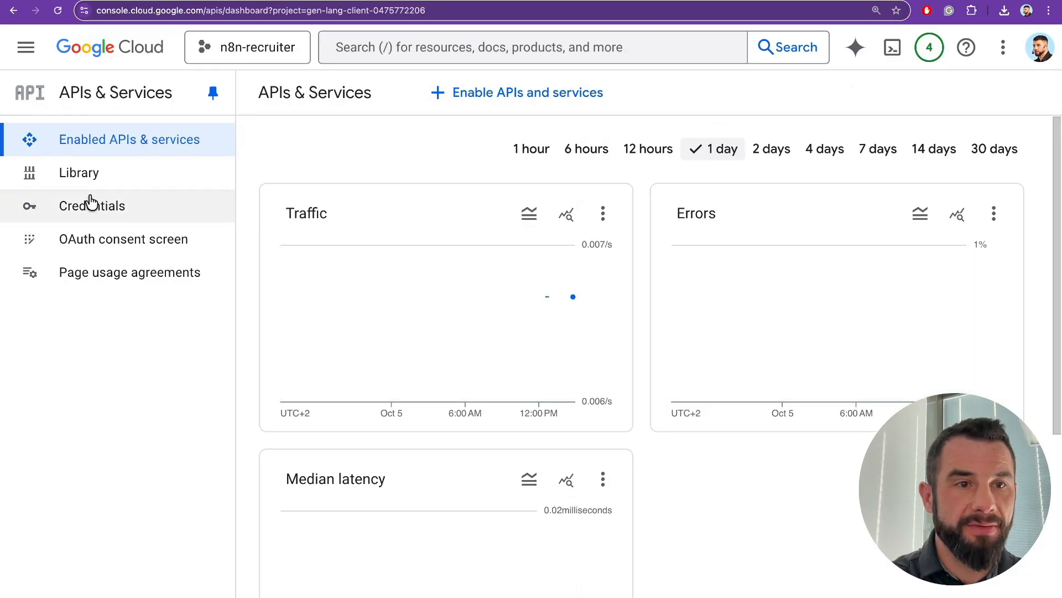
click(85, 213)
click(534, 97)
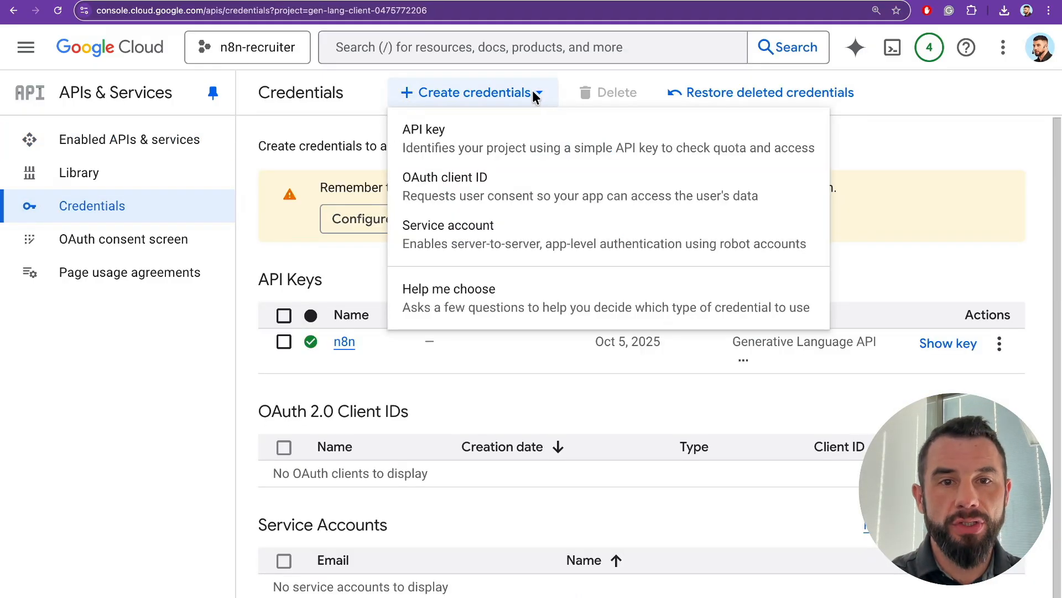
click(490, 185)
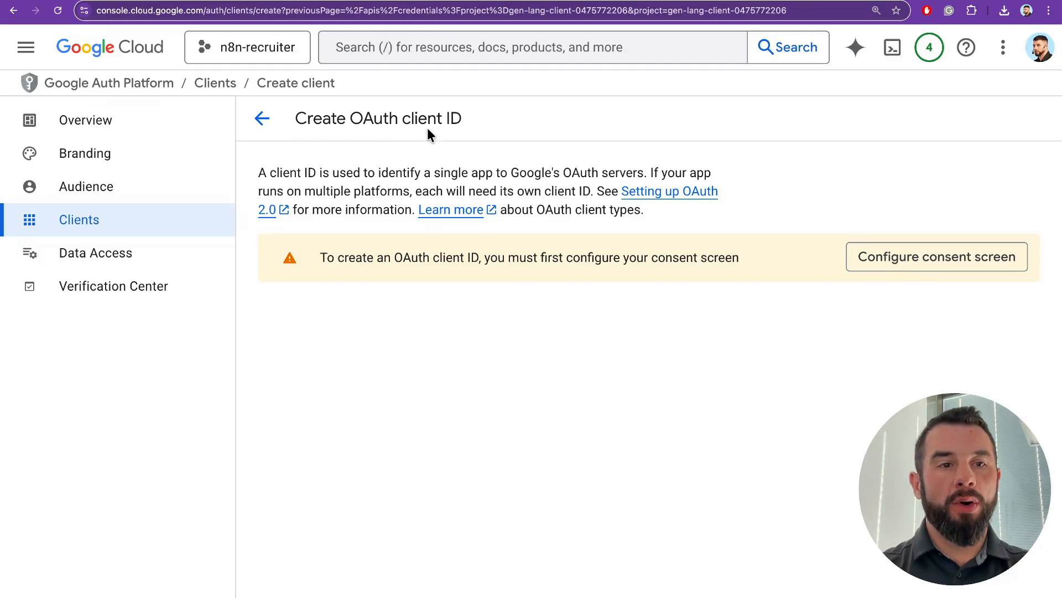
drag(496, 259, 700, 260)
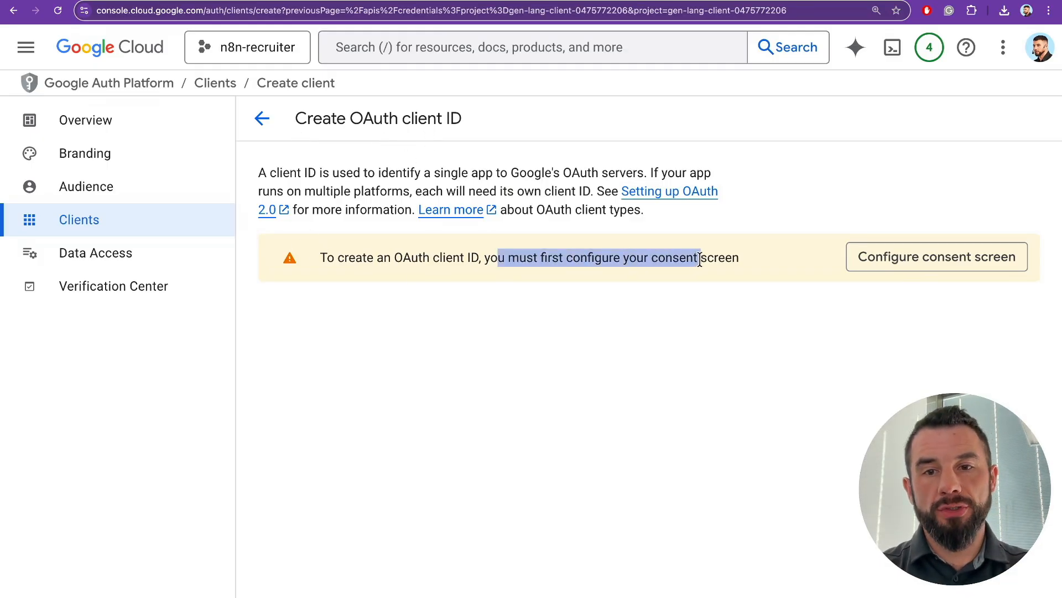
click(896, 261)
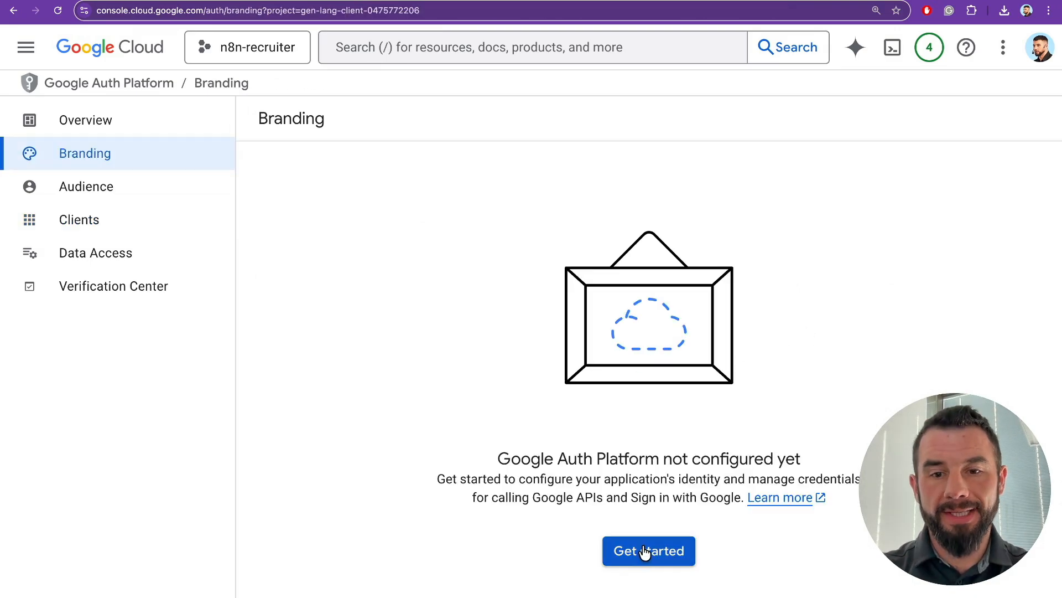
- Begin Auth Platform setup with app name n8n-recruiter and an External audience
click(640, 551)
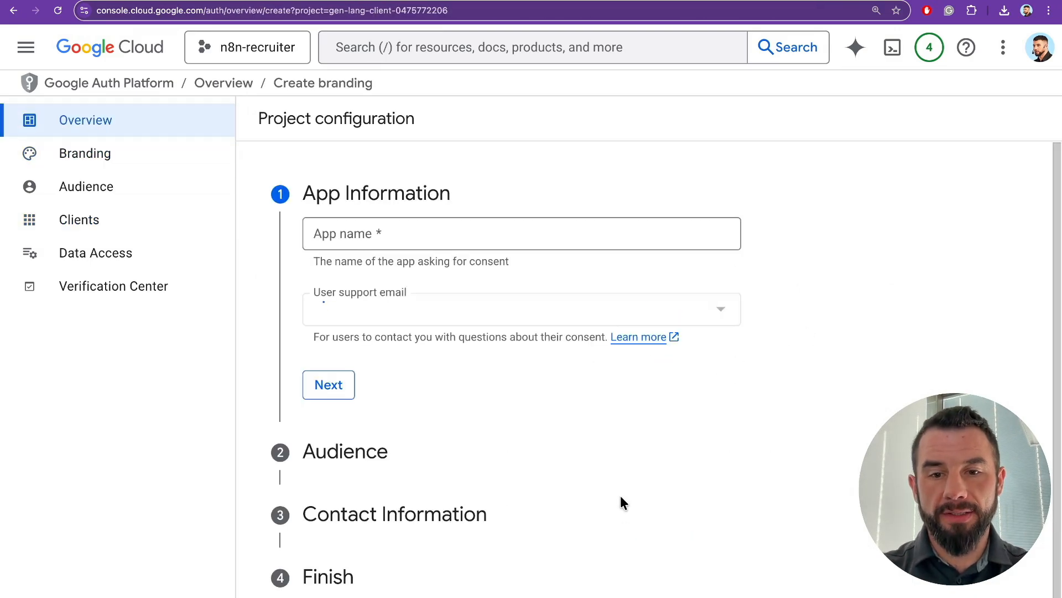
triple_click(314, 229)
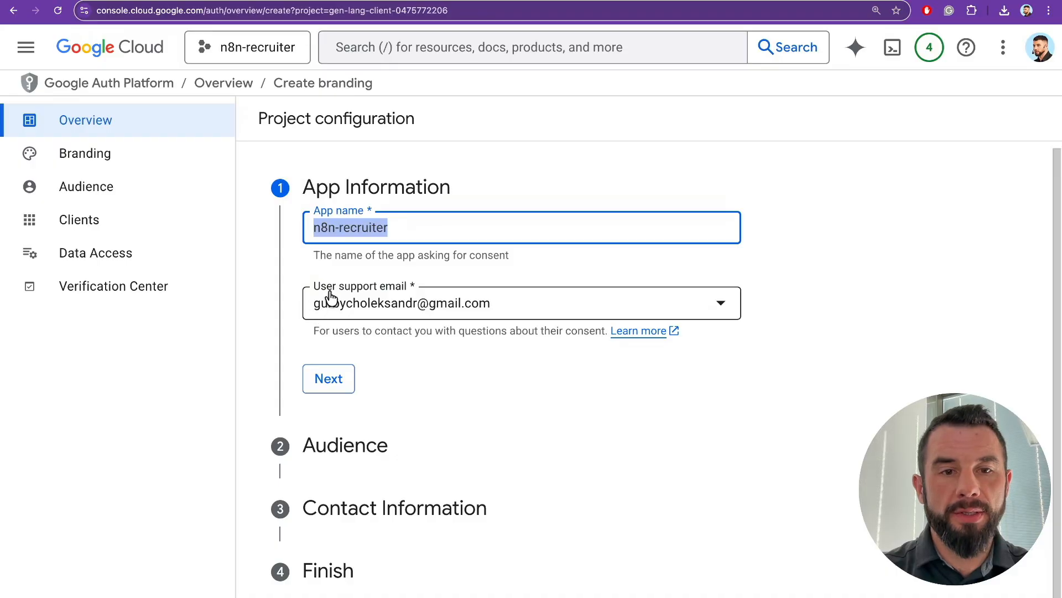
click(329, 378)
mouse_move(316, 205)
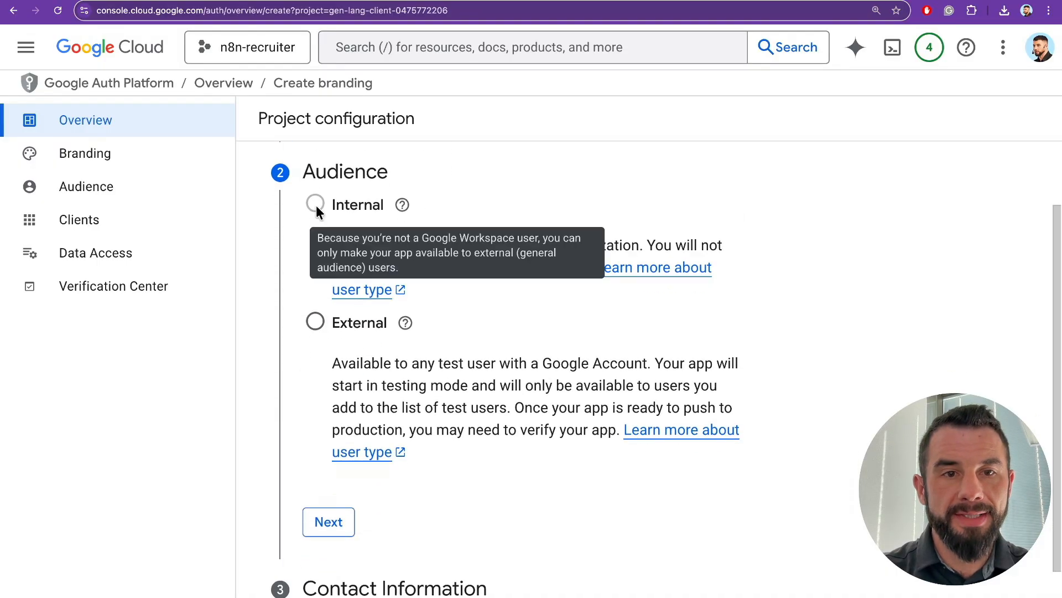
click(315, 323)
scroll(322, 401, down, 2)
scroll(299, 284, up, 1)
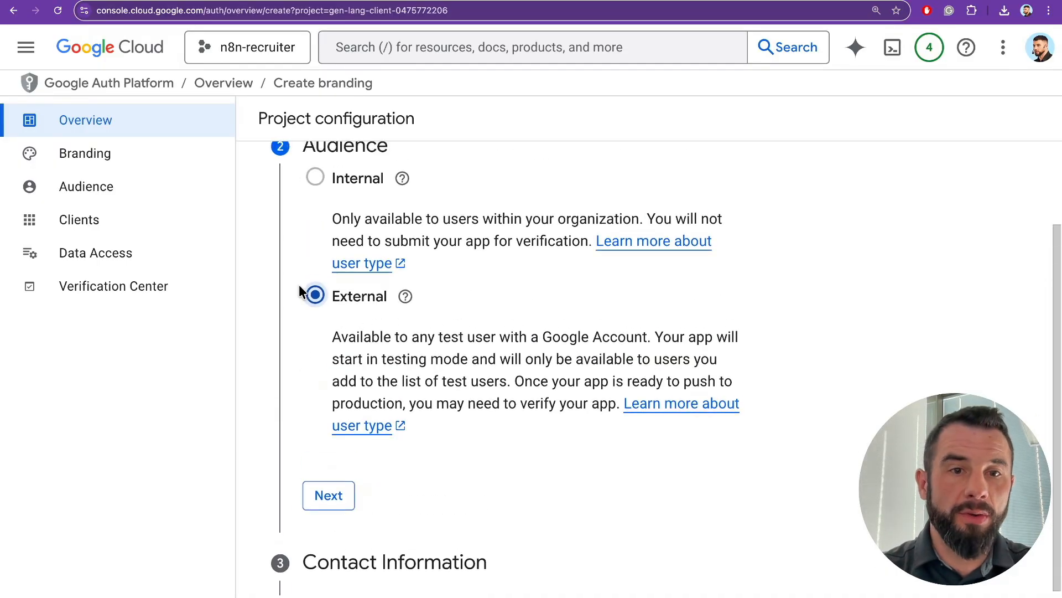
click(341, 494)
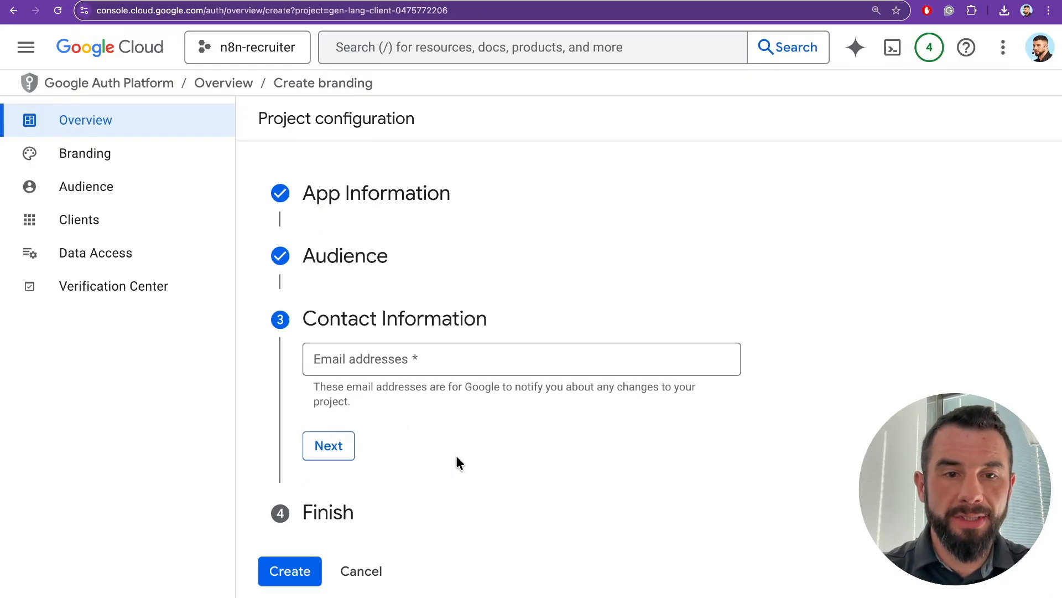
- Enter the contact e-mail address, accept the usage agreement, and create the configuration
click(401, 363)
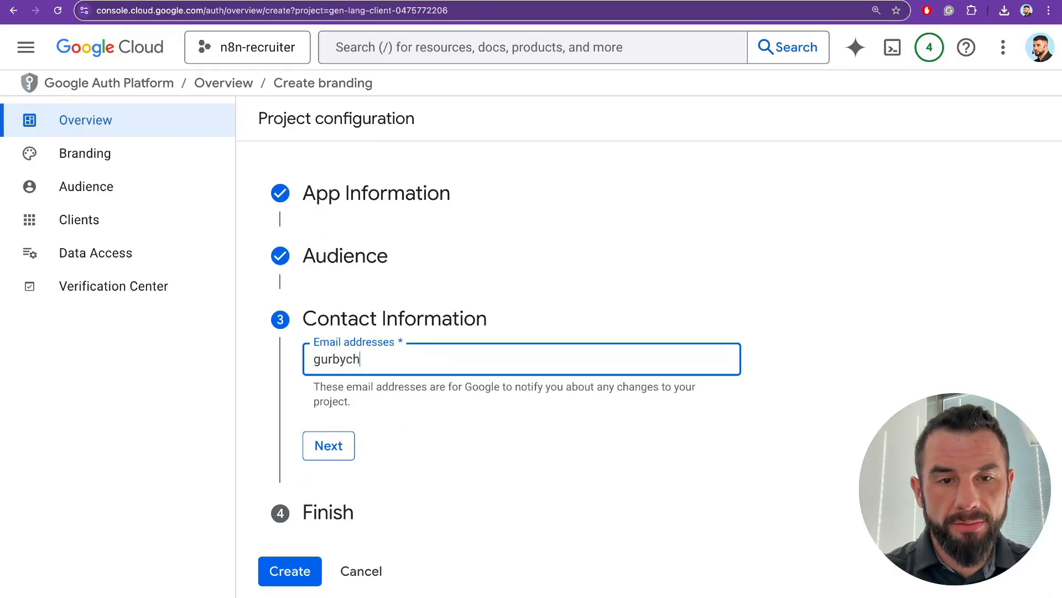
click(330, 446)
click(315, 412)
click(341, 462)
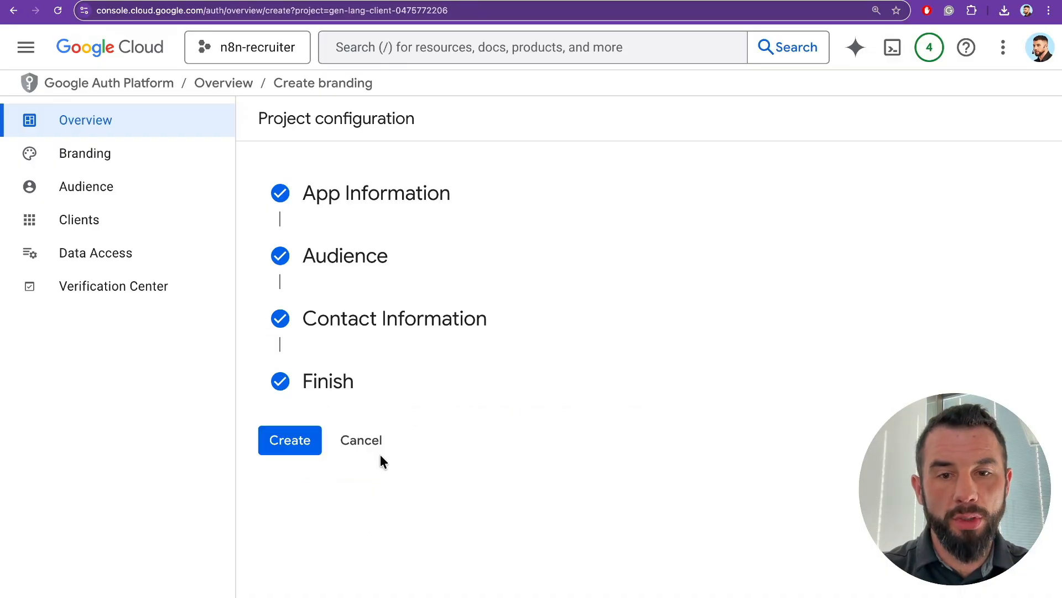
click(304, 443)
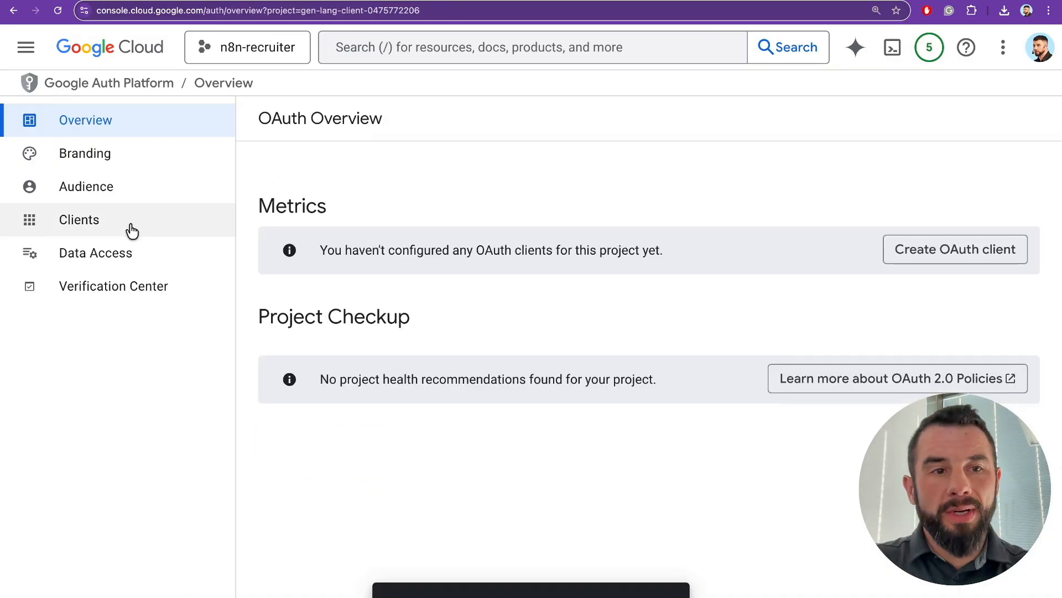
- Start a new OAuth client of type Web application named n8n-google-drive
click(131, 221)
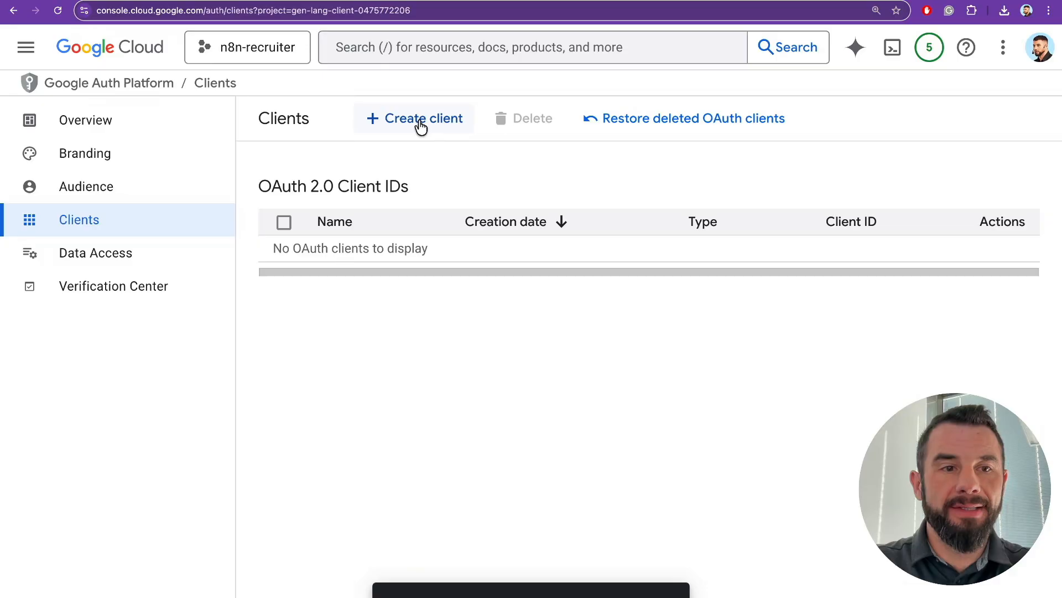
click(421, 126)
click(386, 254)
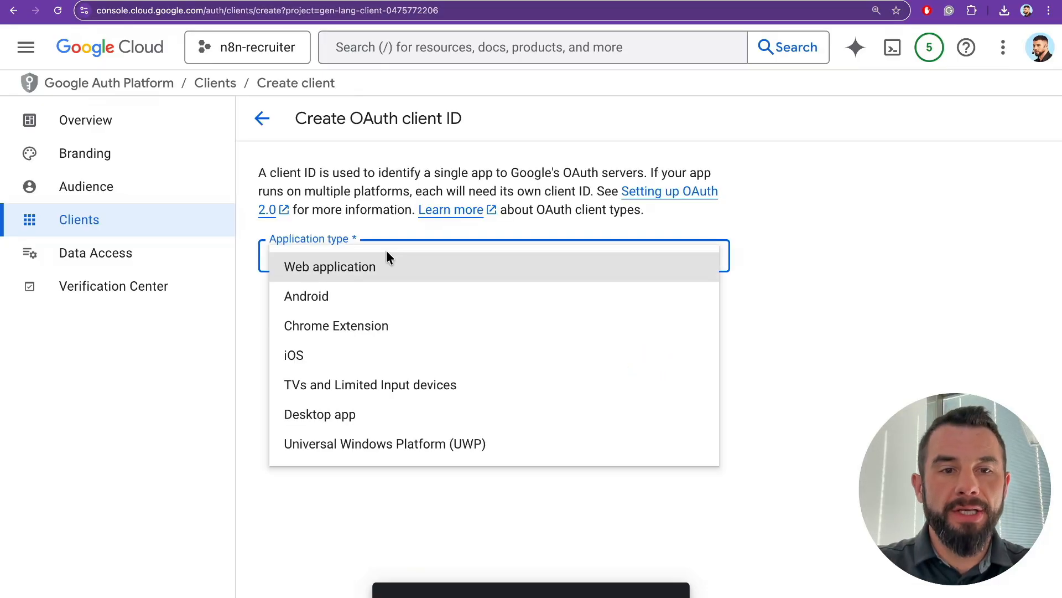
click(359, 269)
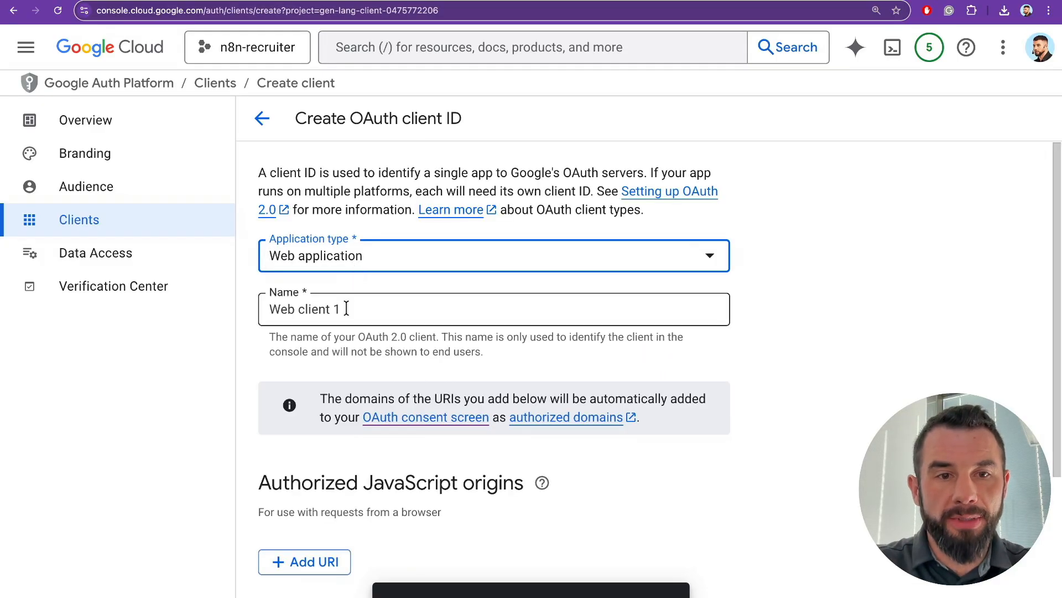
scroll(407, 309, down, 1)
triple_click(407, 309)
text(n8n-google-drive-)
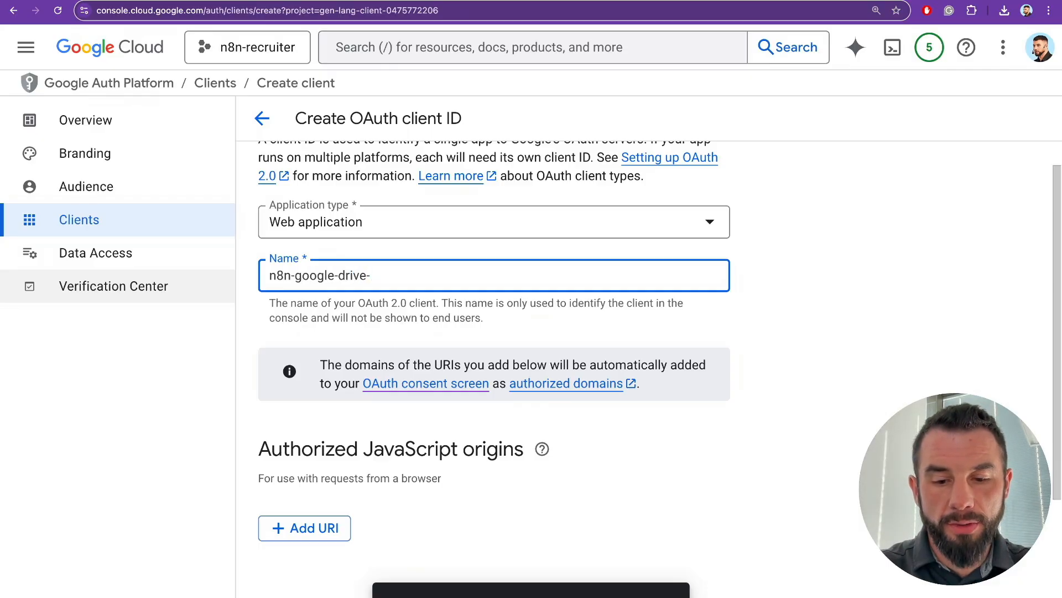
scroll(315, 453, down, 4)
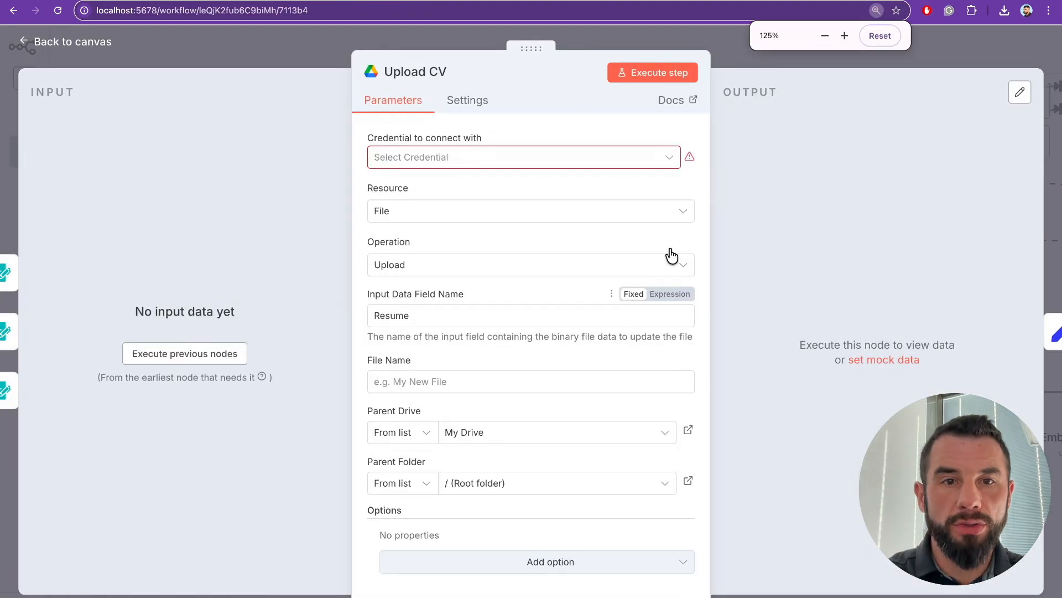
- Create a new Google Drive credential on the Upload CV node and copy its OAuth redirect URL
click(574, 163)
click(410, 197)
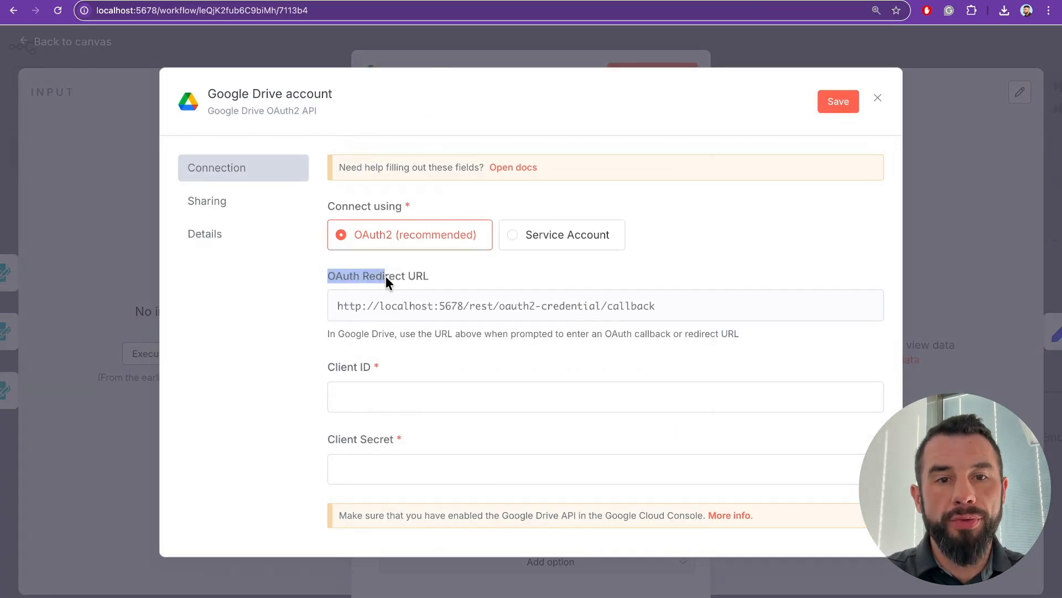
click(677, 312)
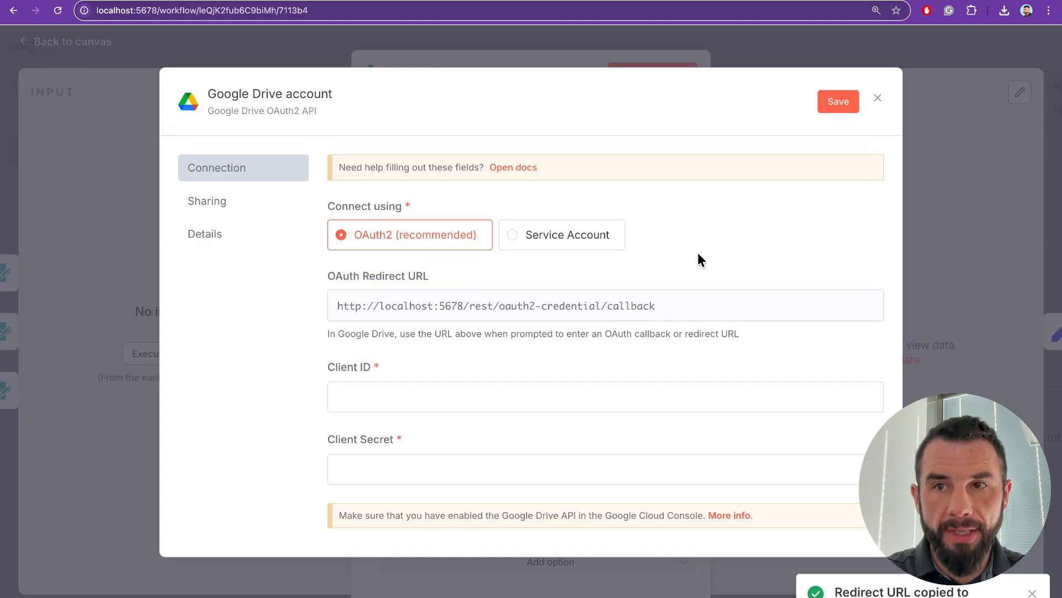
click(930, 0)
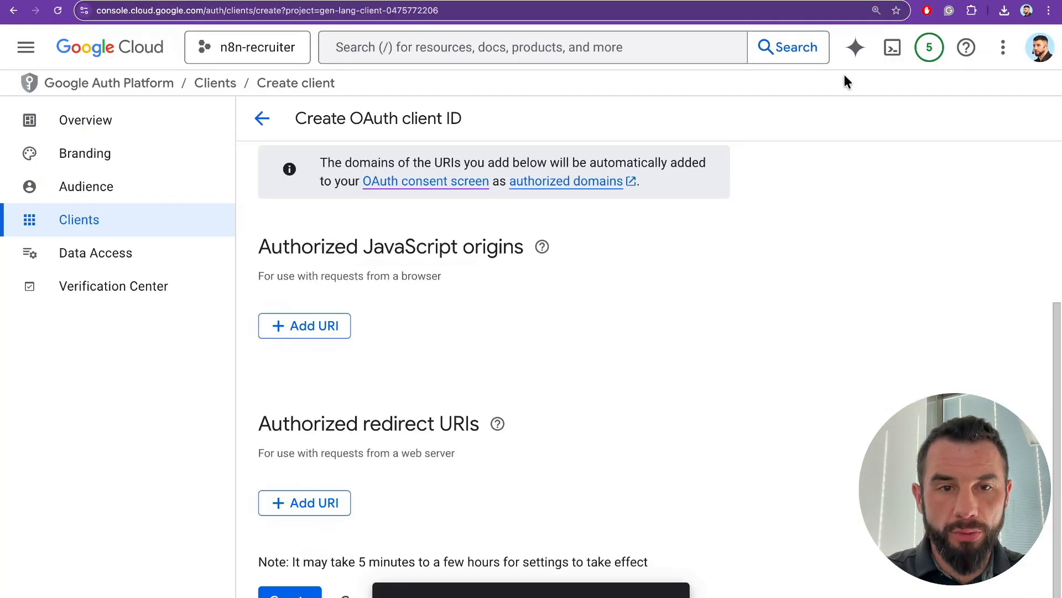
- Paste the n8n callback as an authorized redirect URI, create the client, and download its JSON
click(296, 509)
key(ctrl+v)
scroll(771, 432, down, 1)
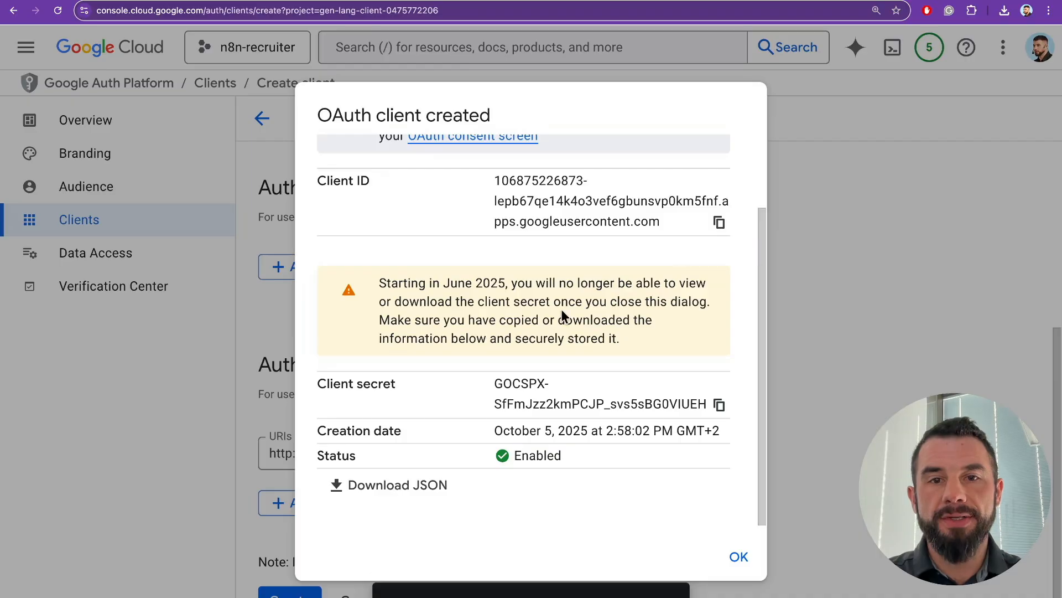
scroll(447, 235, down, 1)
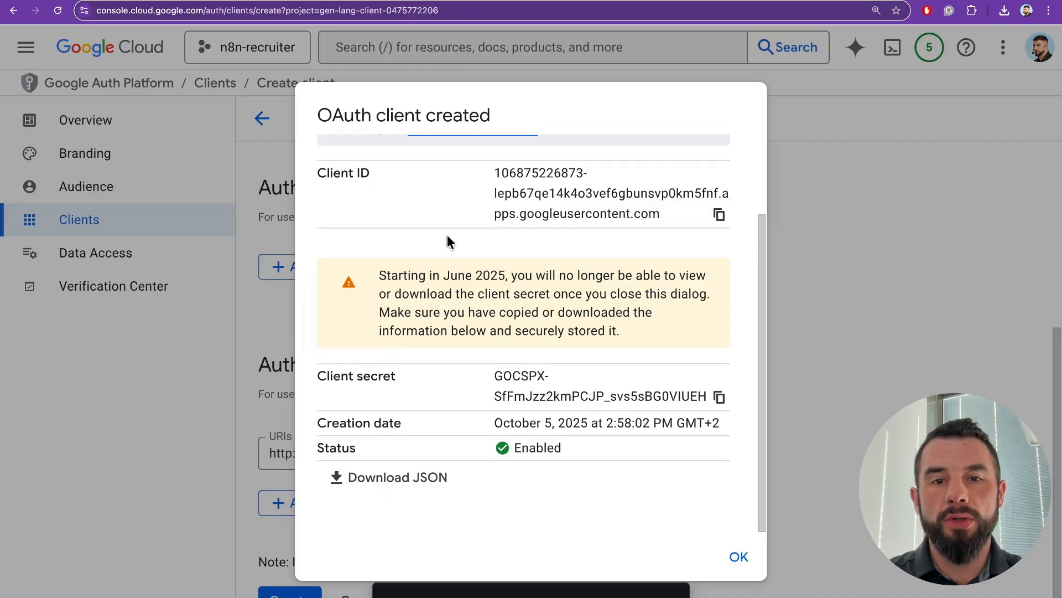
click(380, 483)
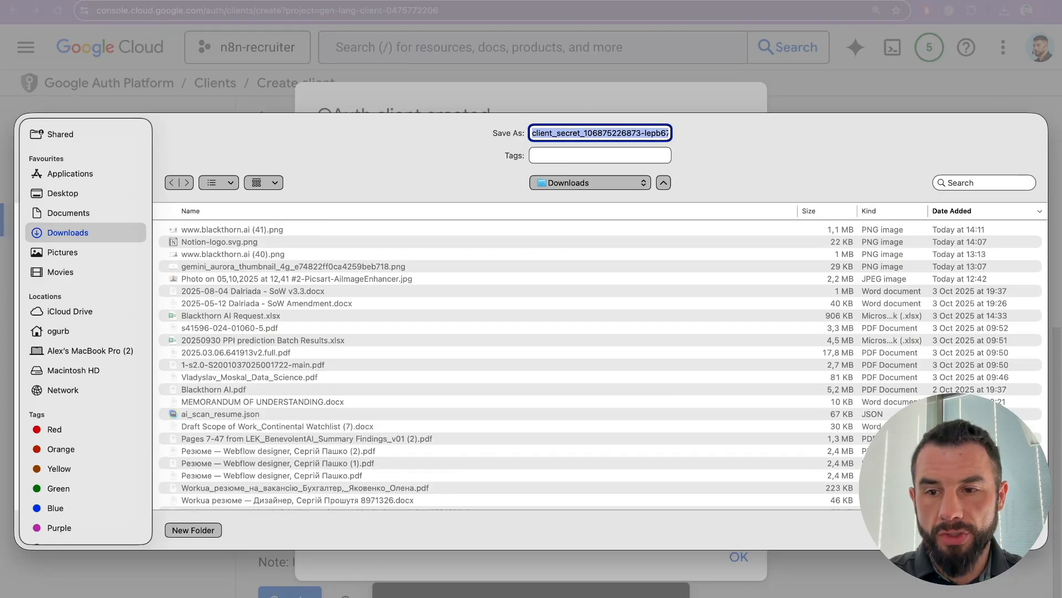
- Save the client JSON file and paste the new Client ID into the n8n credential
key(Return)
click(719, 216)
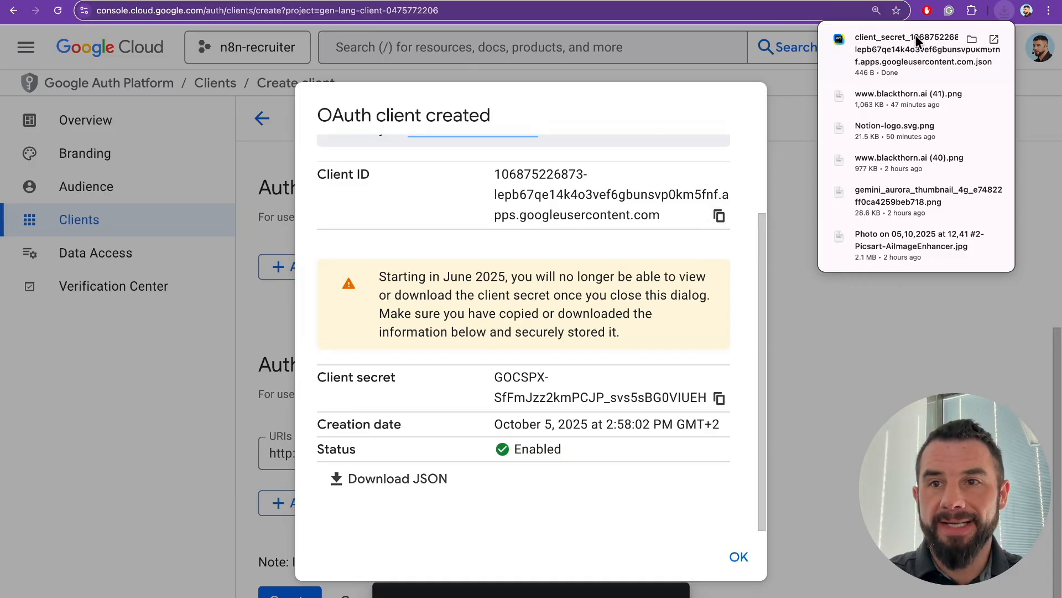
click(948, 1)
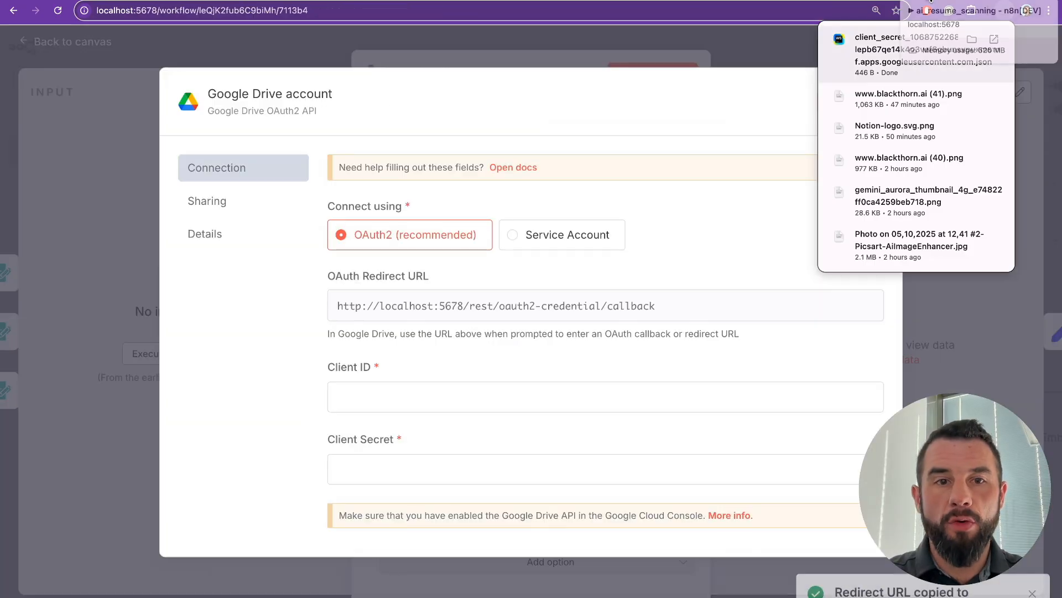
click(375, 399)
key(super+v)
scroll(367, 404, down, 3)
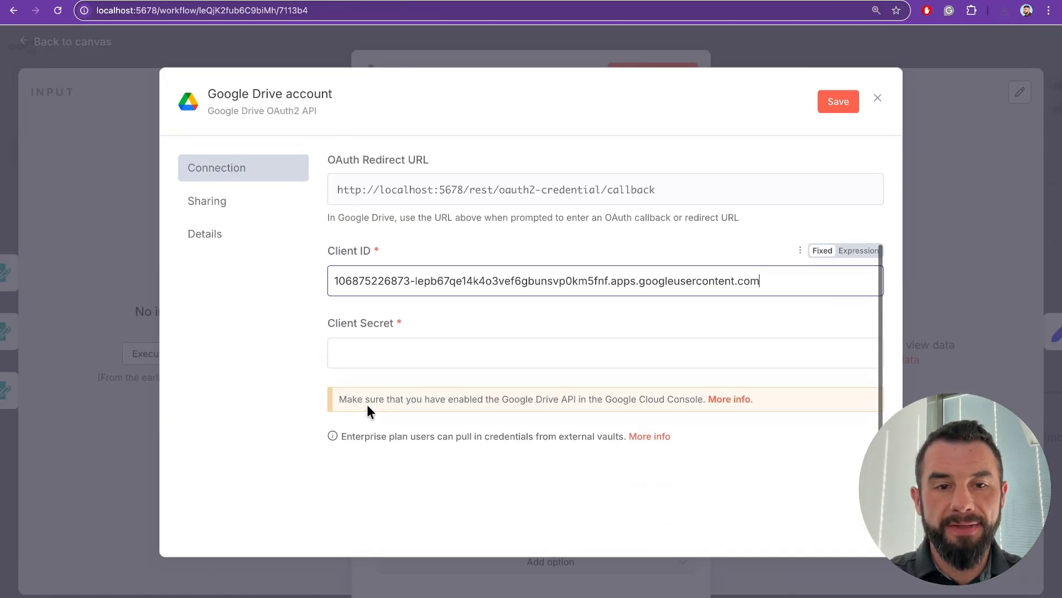
- Copy the client secret into n8n's Client Secret field and save the Google Drive credential
click(880, 1)
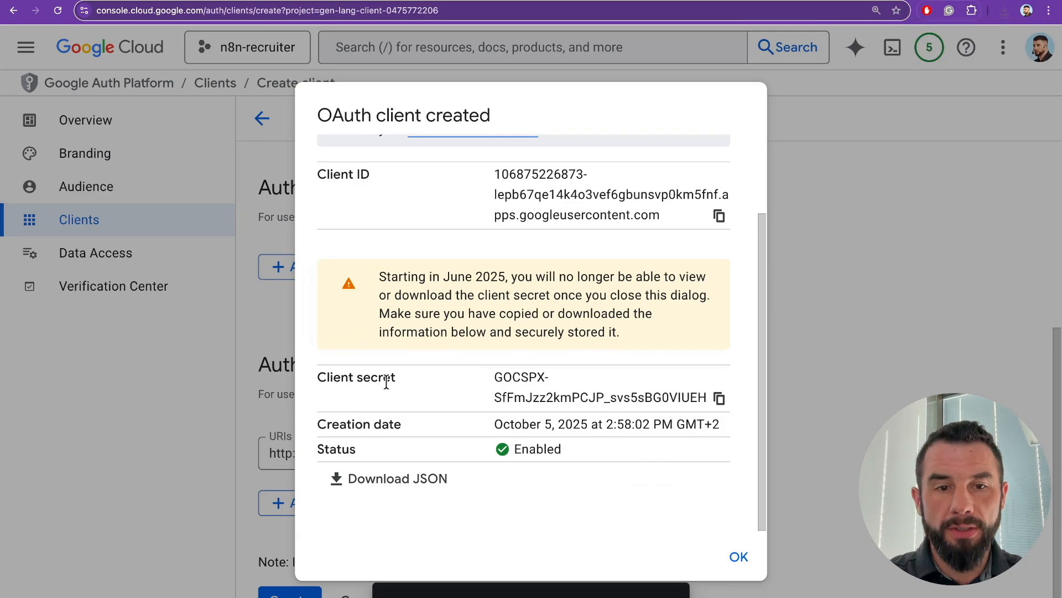
click(720, 397)
click(929, 1)
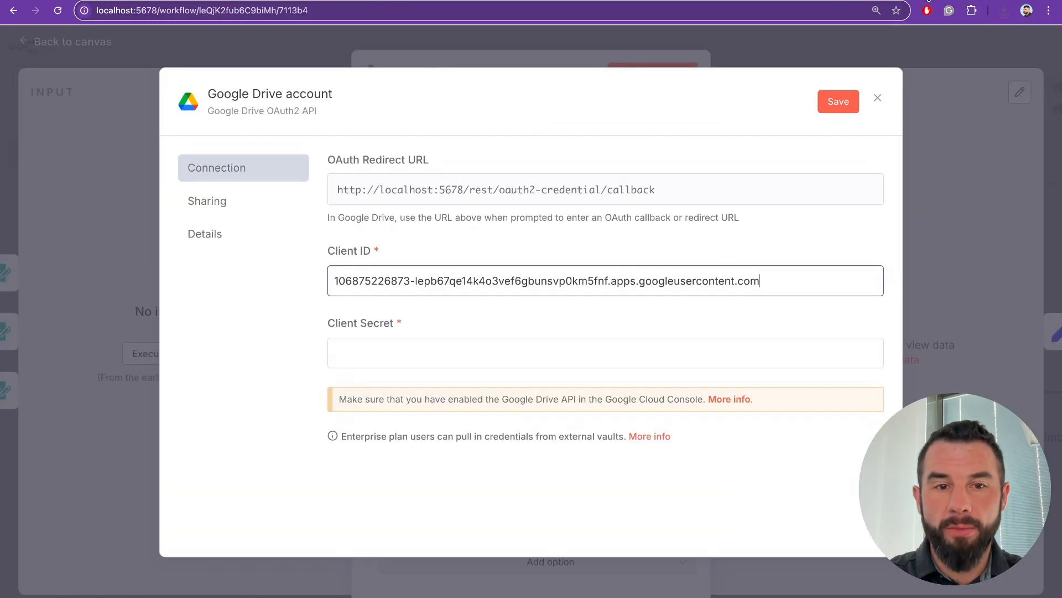
click(383, 344)
key(super+v)
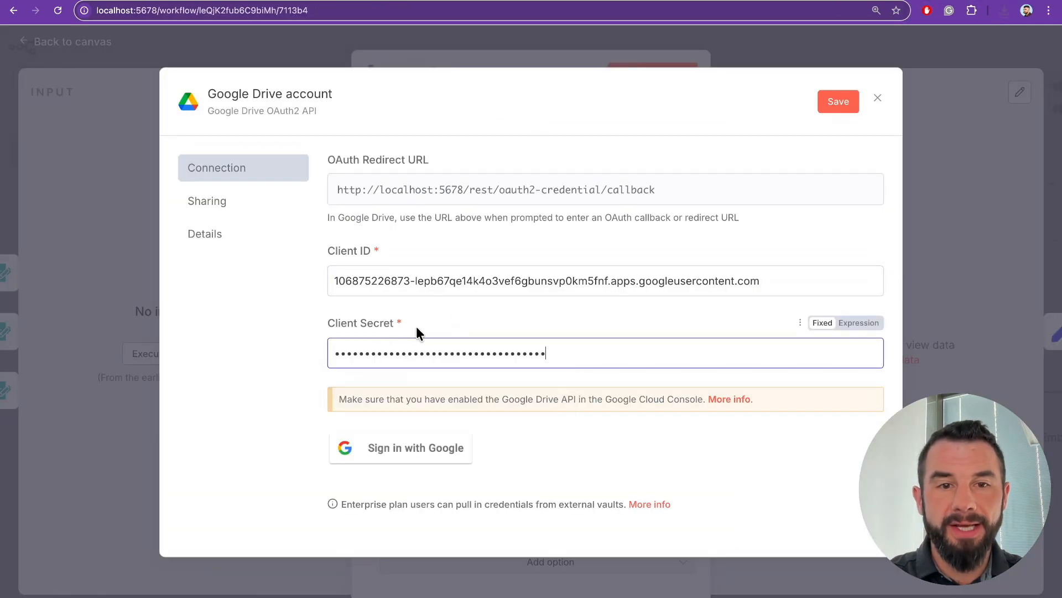
click(834, 99)
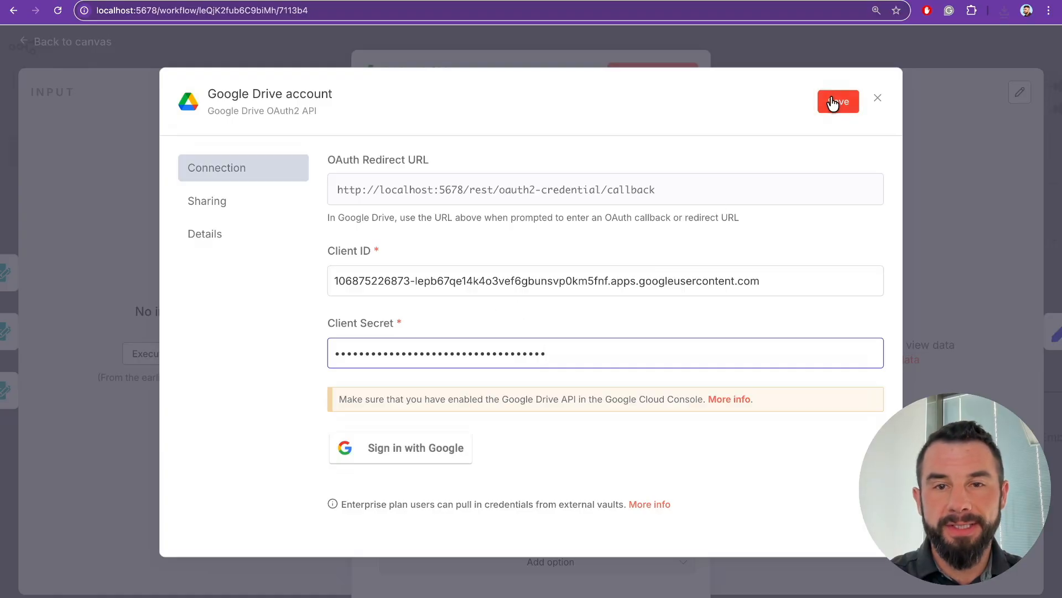
- Sign in with Google for the Drive credential, get Access blocked, then dismiss the client-created summary
click(386, 452)
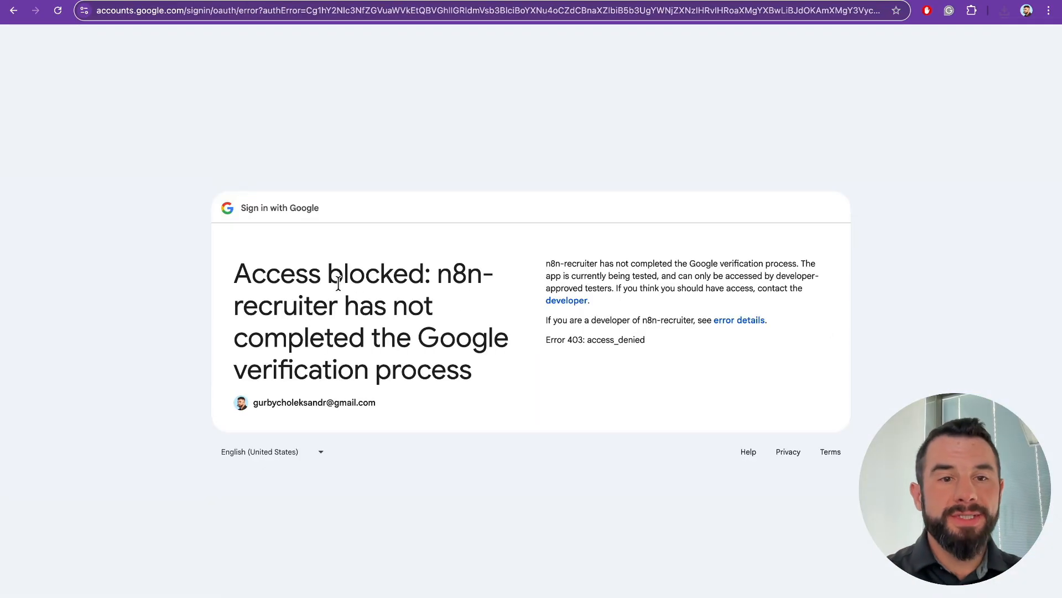
drag(233, 275, 476, 374)
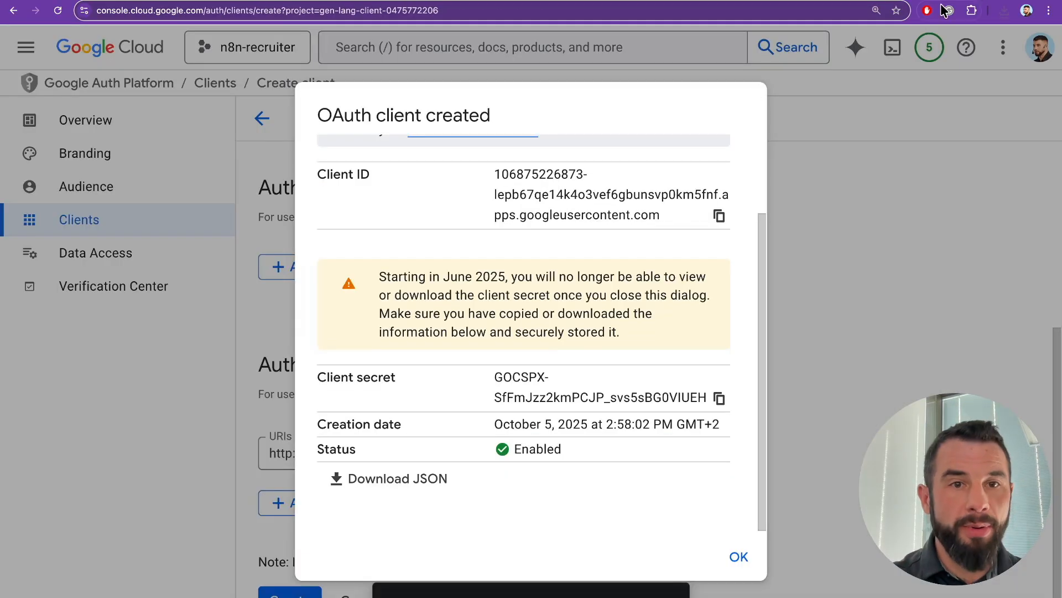
click(740, 558)
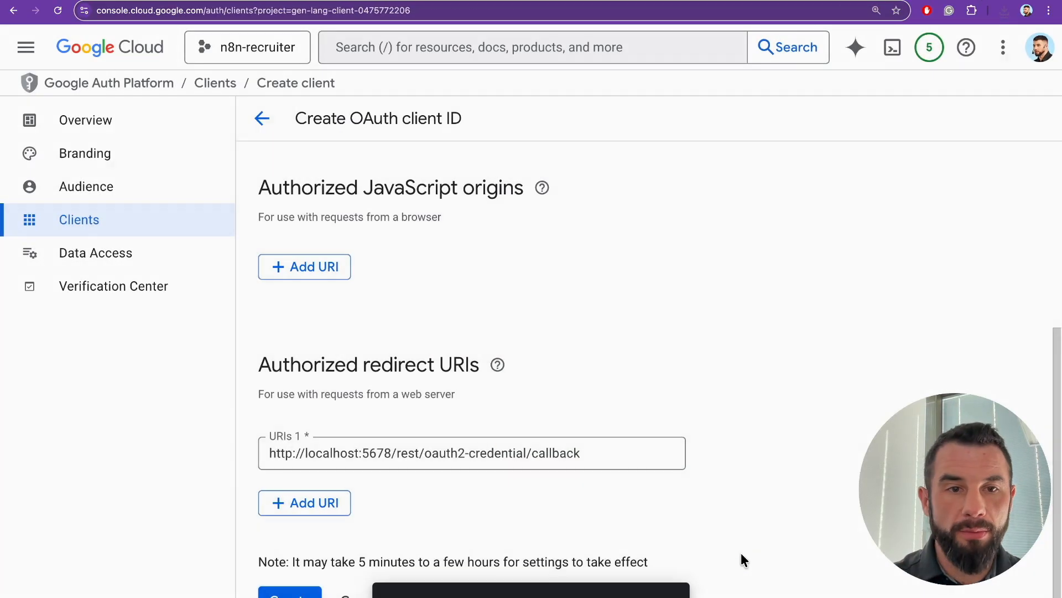
- Open the Data Access scope picker and filter it to the Google Drive API
click(105, 254)
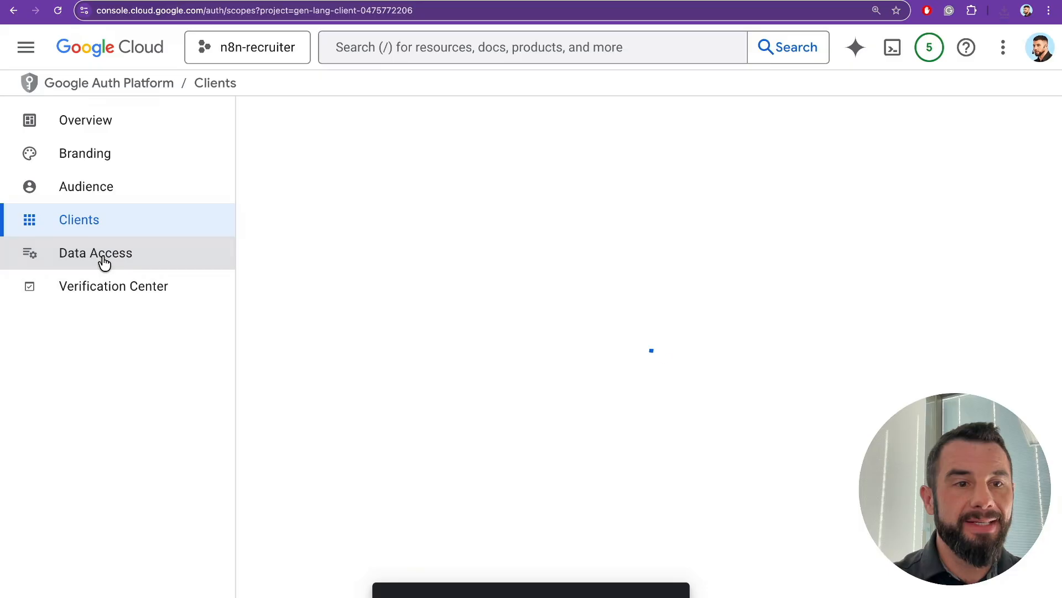
click(318, 299)
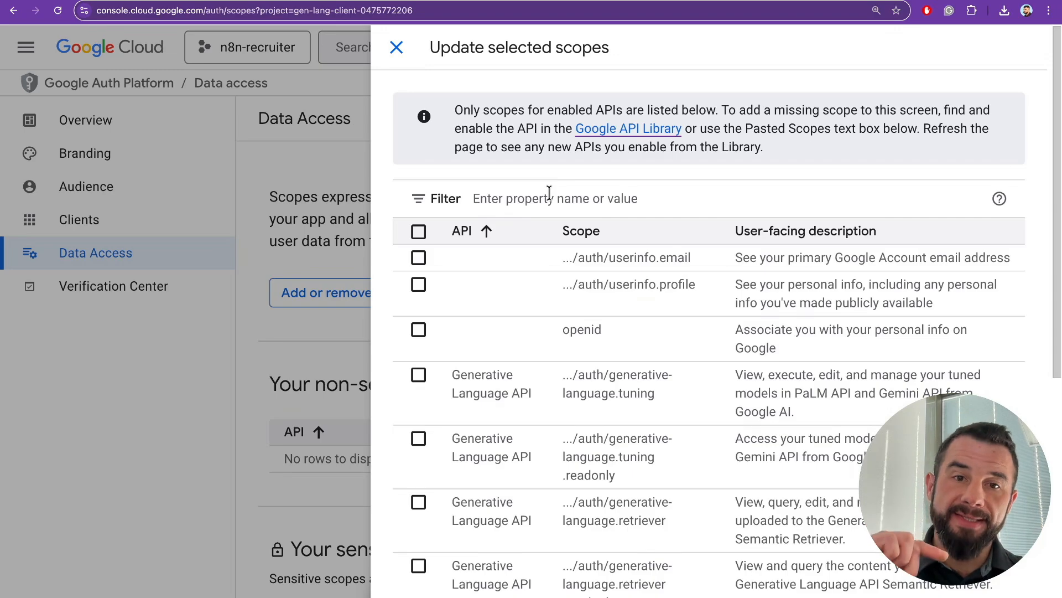
click(601, 191)
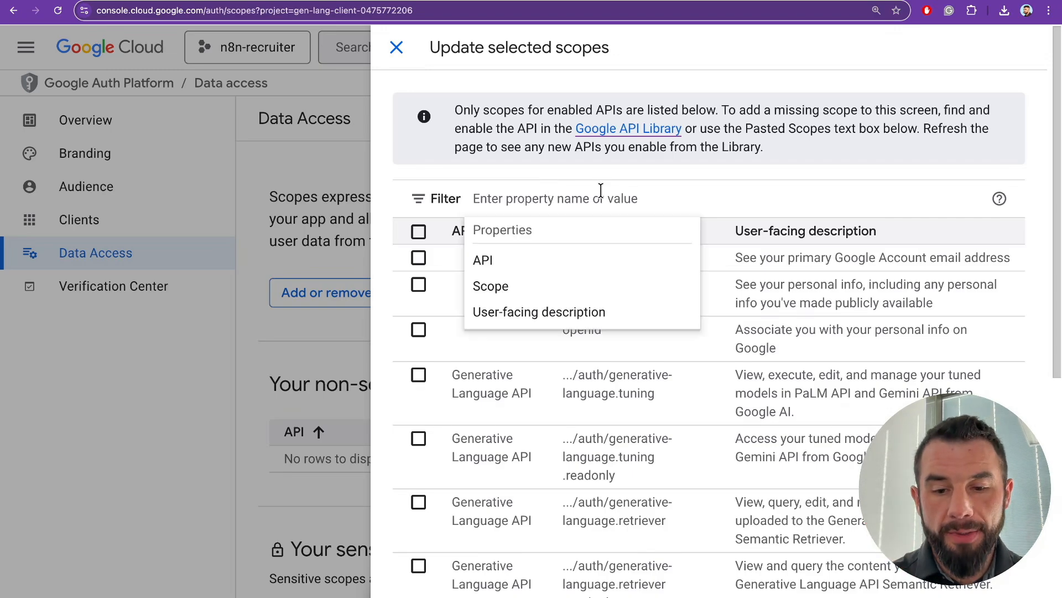
key(ctrl+minus)
text(google)
click(645, 188)
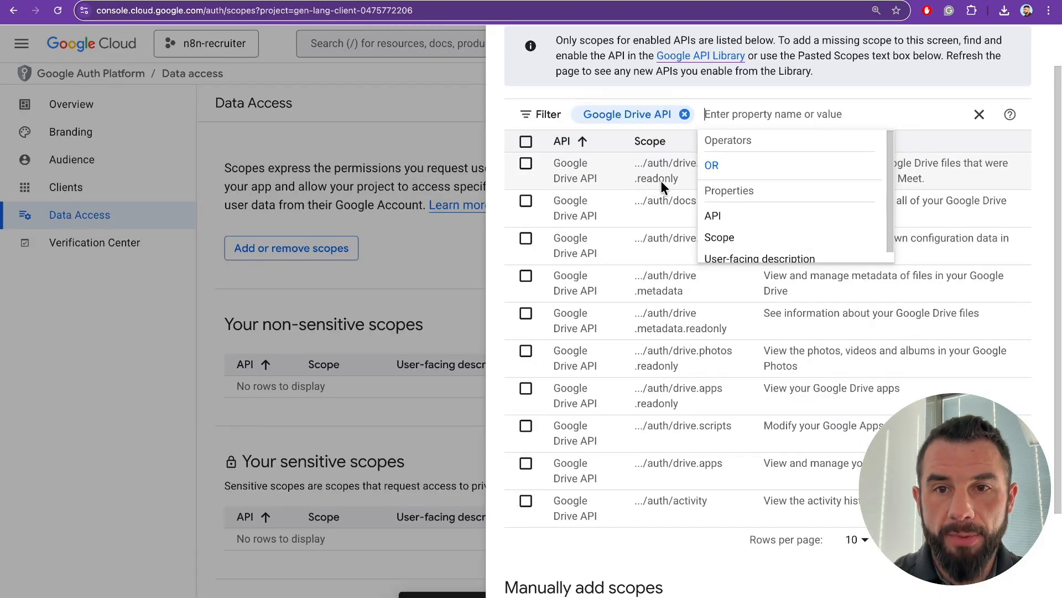
scroll(669, 387, down, 1)
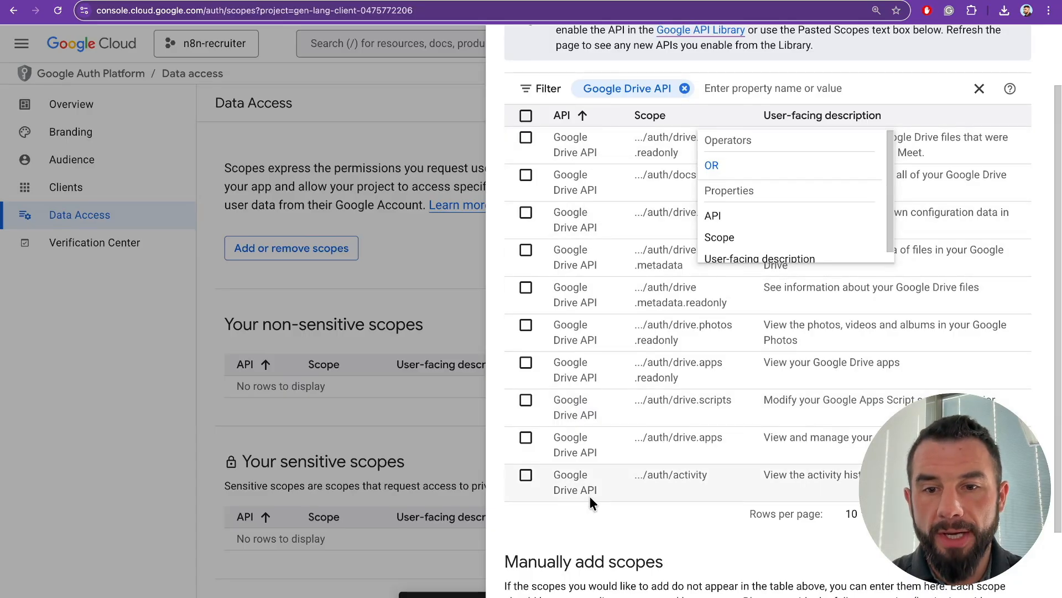
- Select all listed Google Drive API scopes and update the app's scopes
click(526, 116)
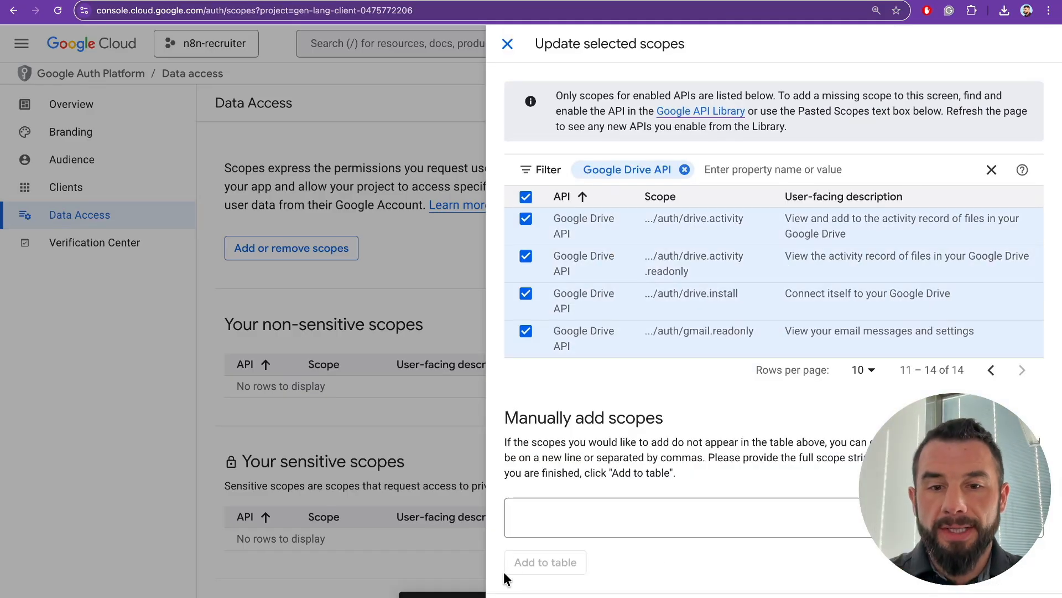
click(512, 595)
scroll(391, 386, down, 2)
scroll(390, 387, up, 2)
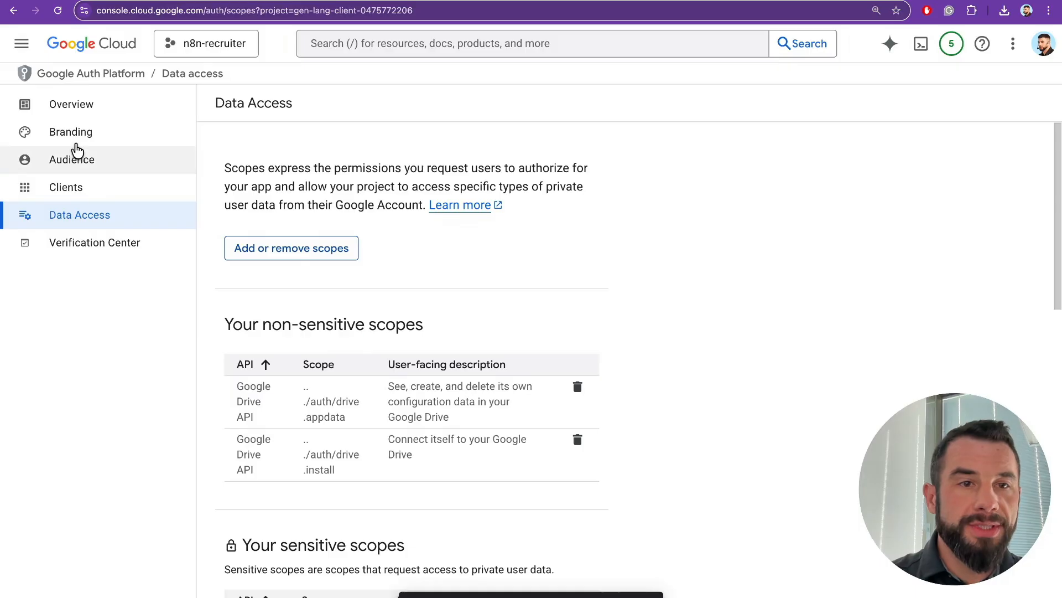
scroll(275, 275, down, 12)
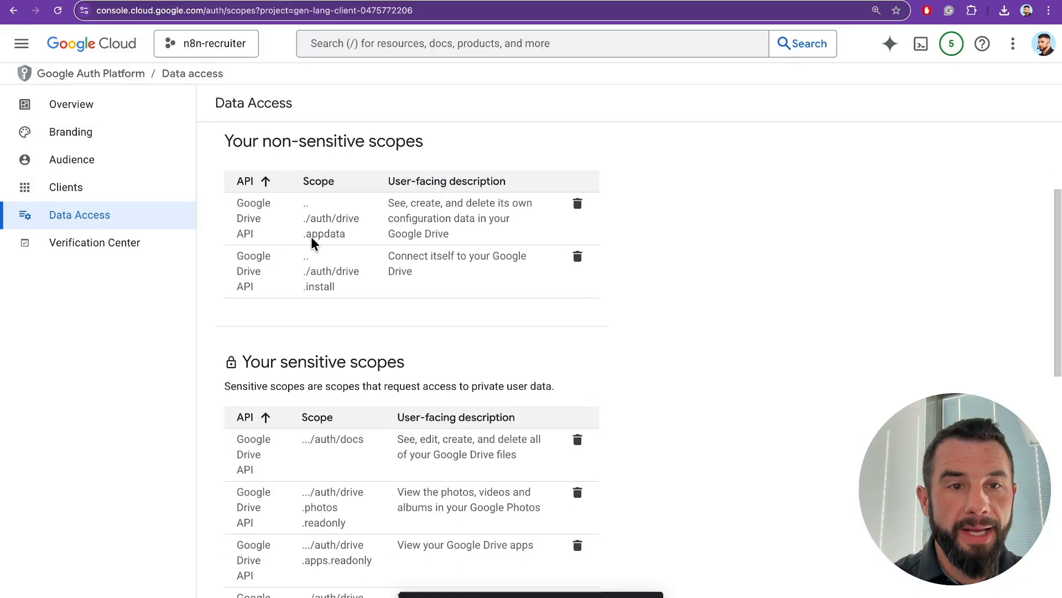
scroll(272, 229, down, 3)
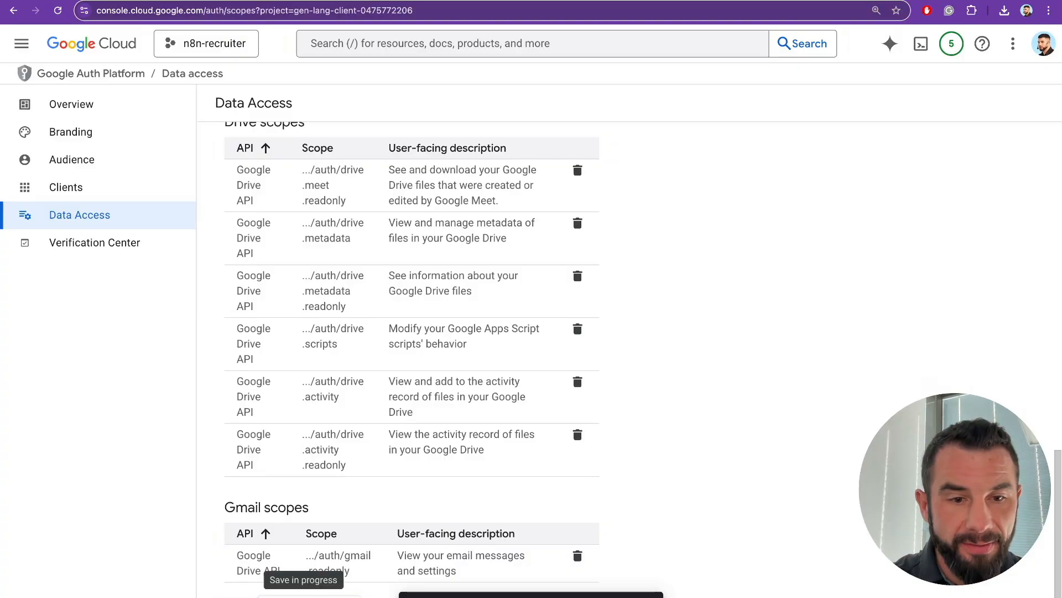
scroll(411, 354, up, 15)
- Retry Google sign-in for the n8n Drive credential, which fails with Error 403 access_denied
click(941, 0)
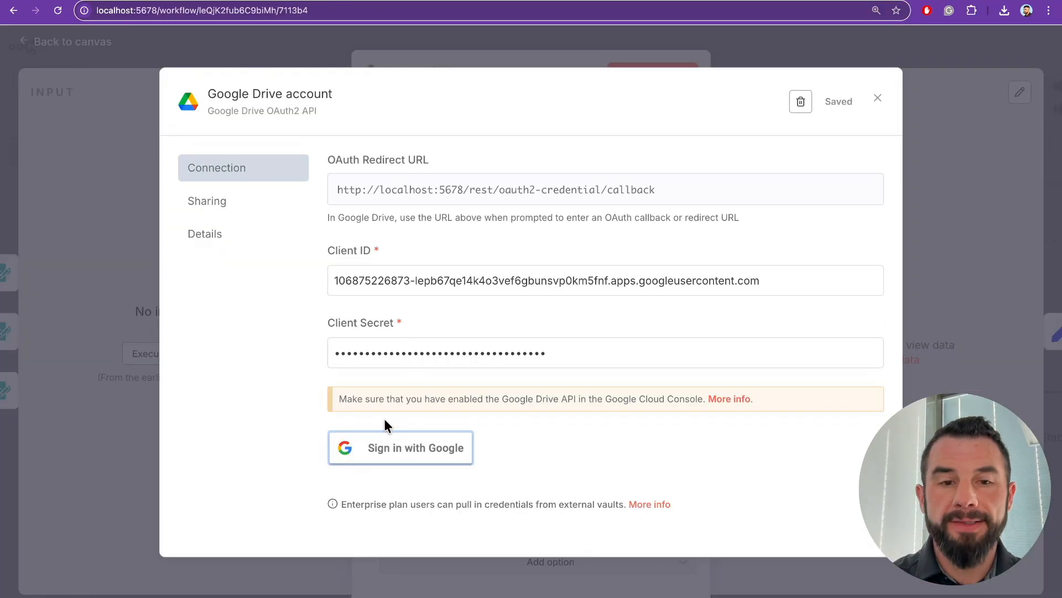
click(376, 450)
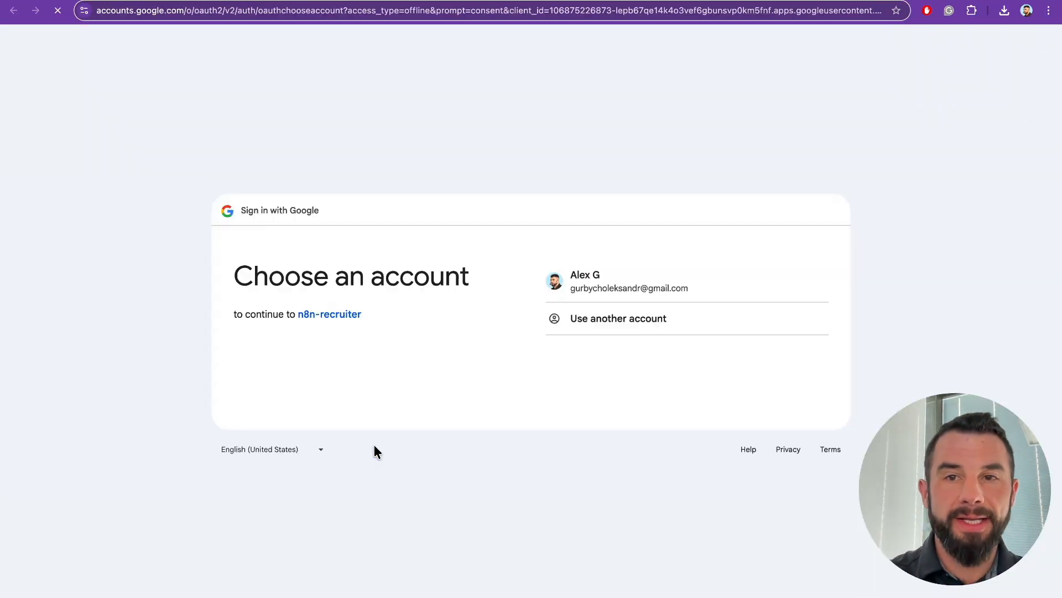
click(582, 274)
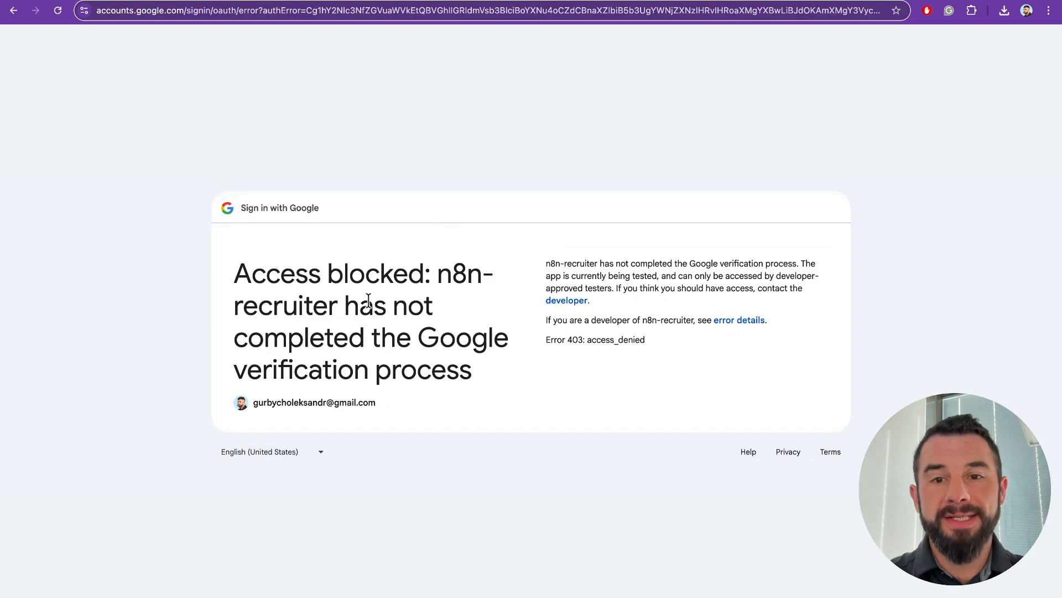
drag(256, 274, 425, 274)
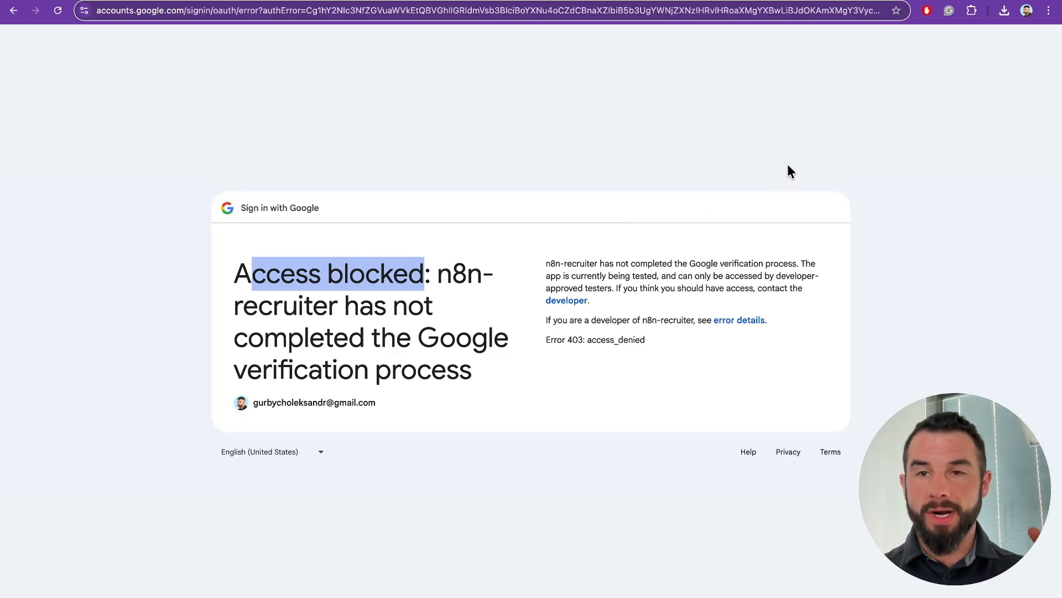
click(975, 1)
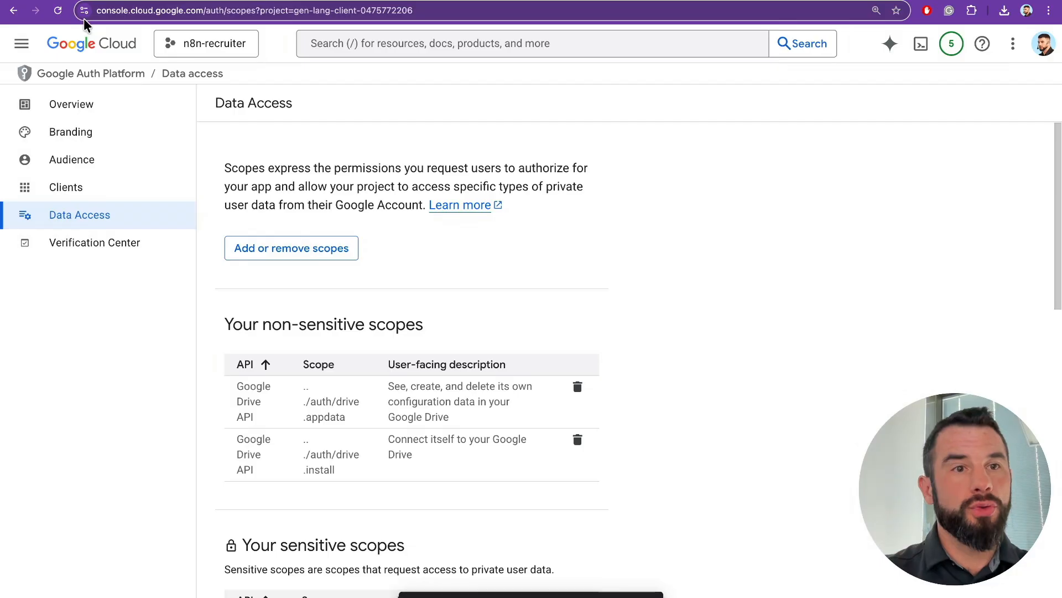
- Add the signing-in Gmail account's address as a test user under Audience and save it
click(94, 165)
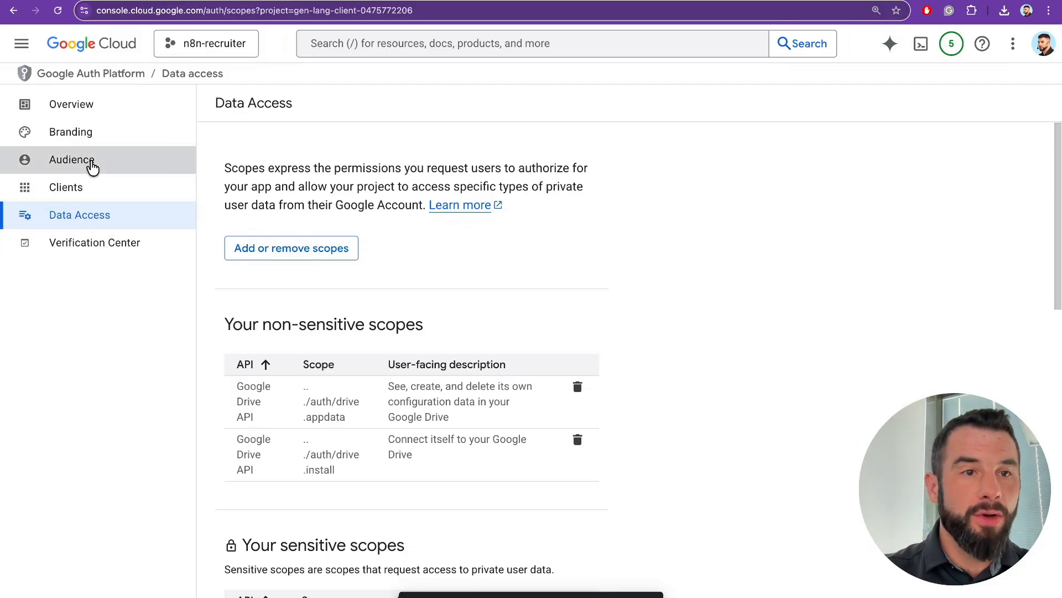
scroll(290, 221, down, 4)
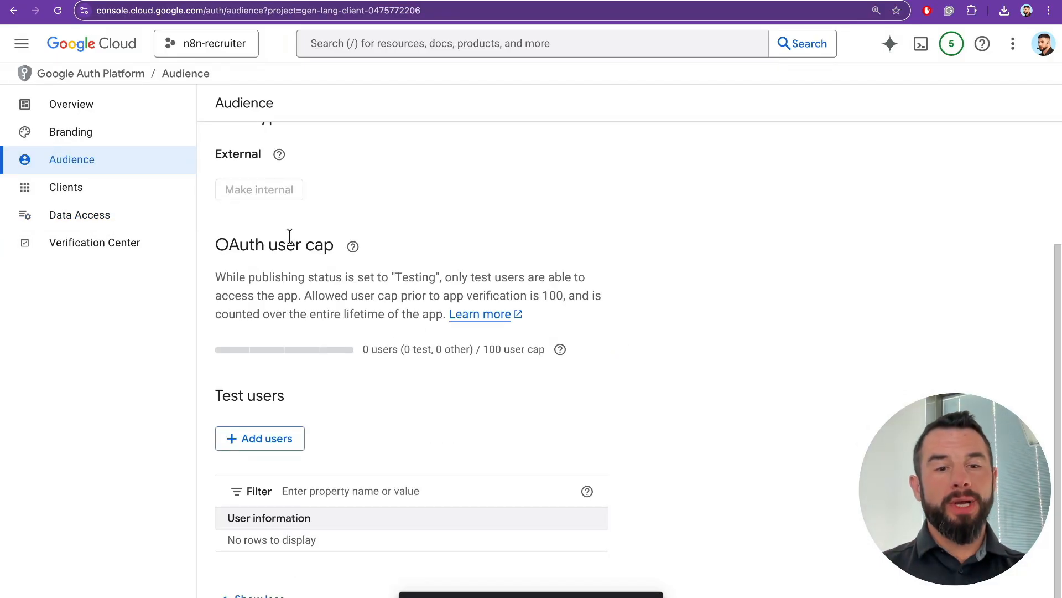
click(263, 446)
click(533, 190)
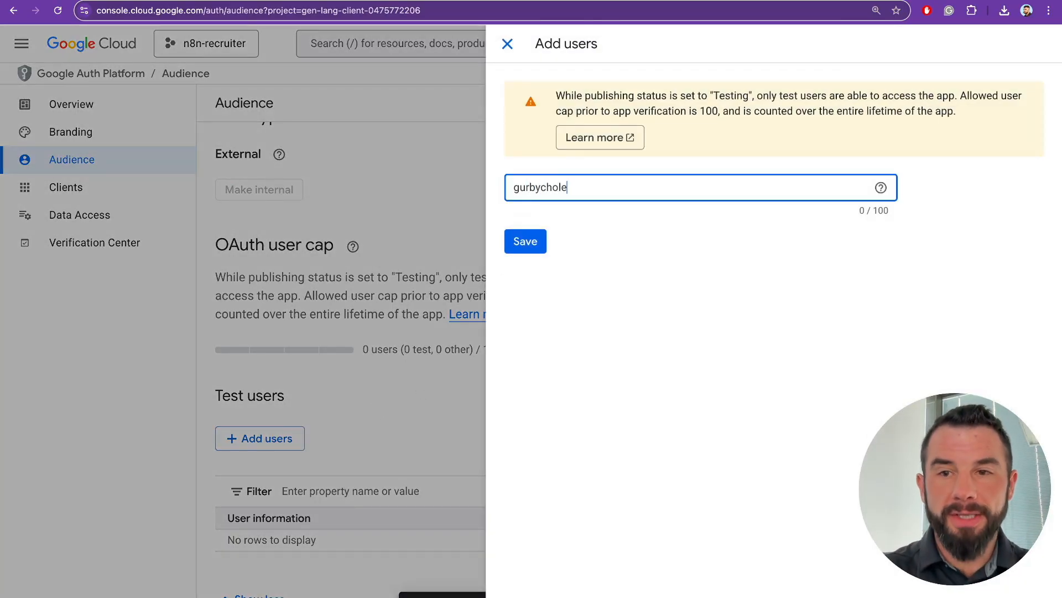
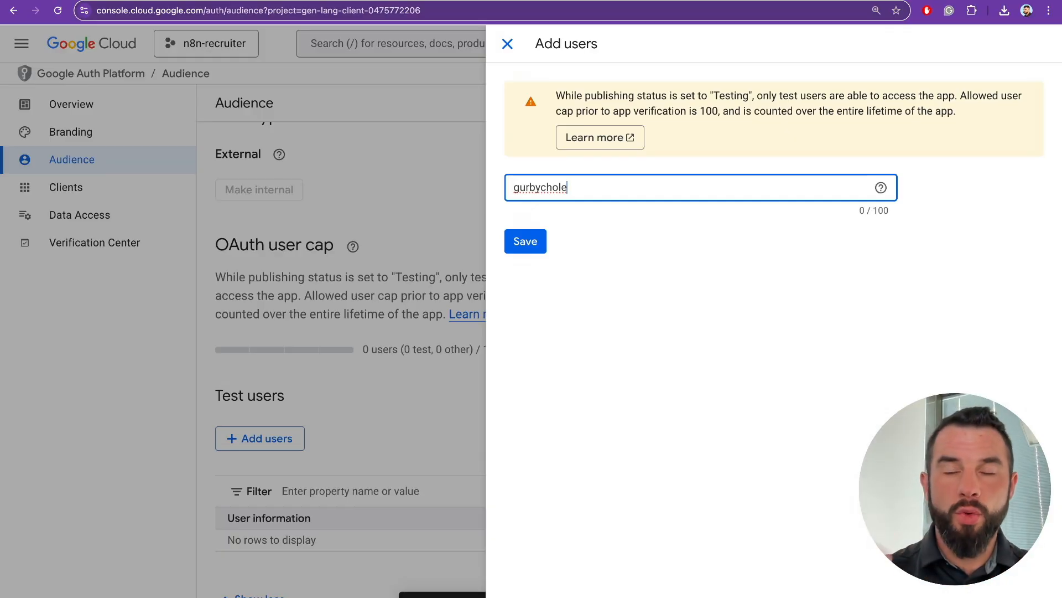
click(529, 249)
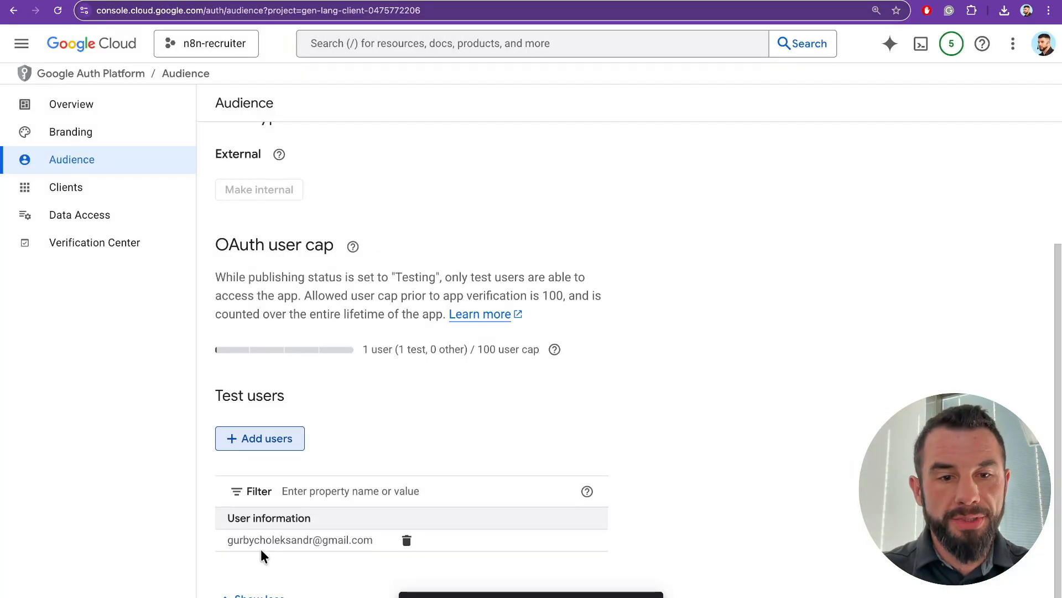
drag(233, 539, 349, 539)
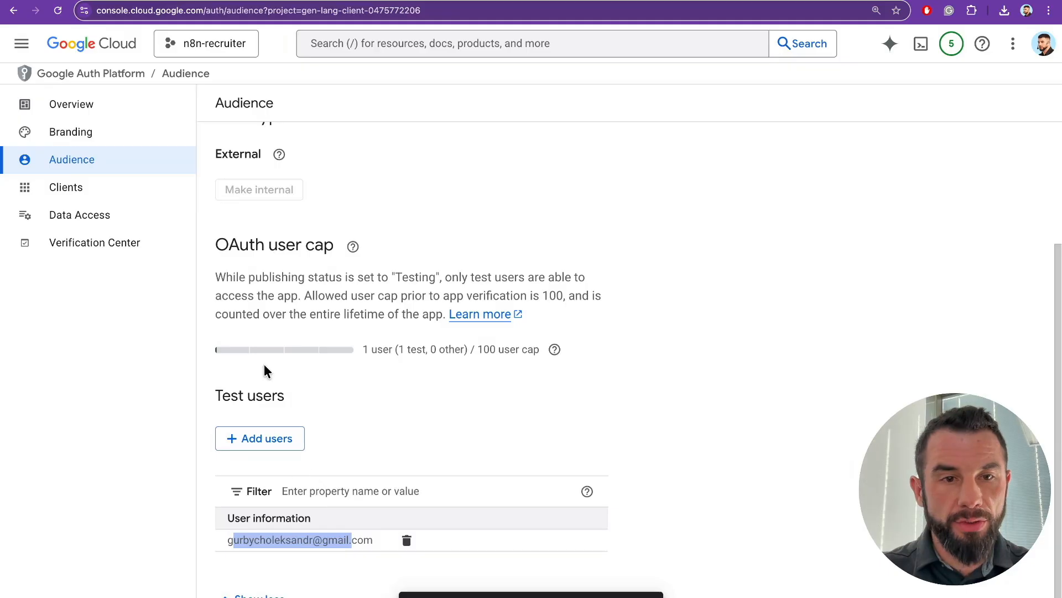
scroll(330, 279, up, 1)
click(233, 401)
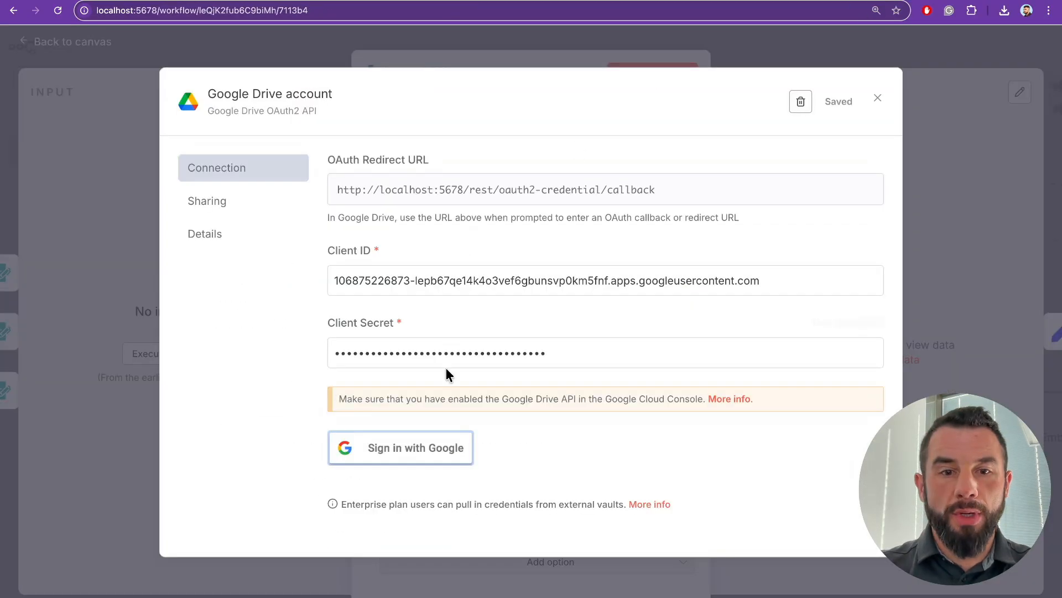
- Sign in with Google, pass the unverified-app warning, and grant n8n-recruiter access to Google Drive
click(416, 451)
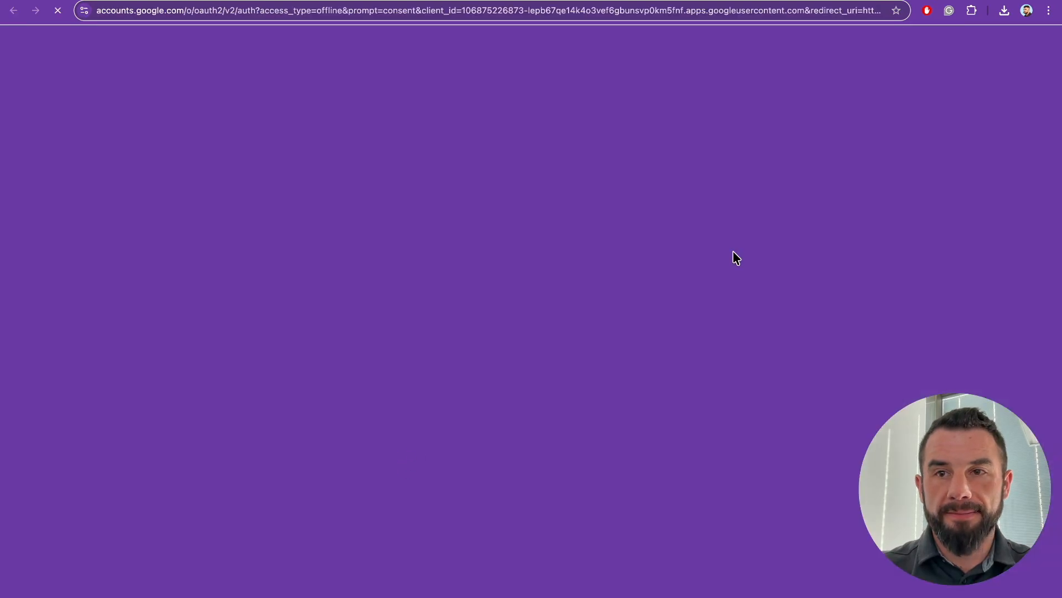
click(593, 280)
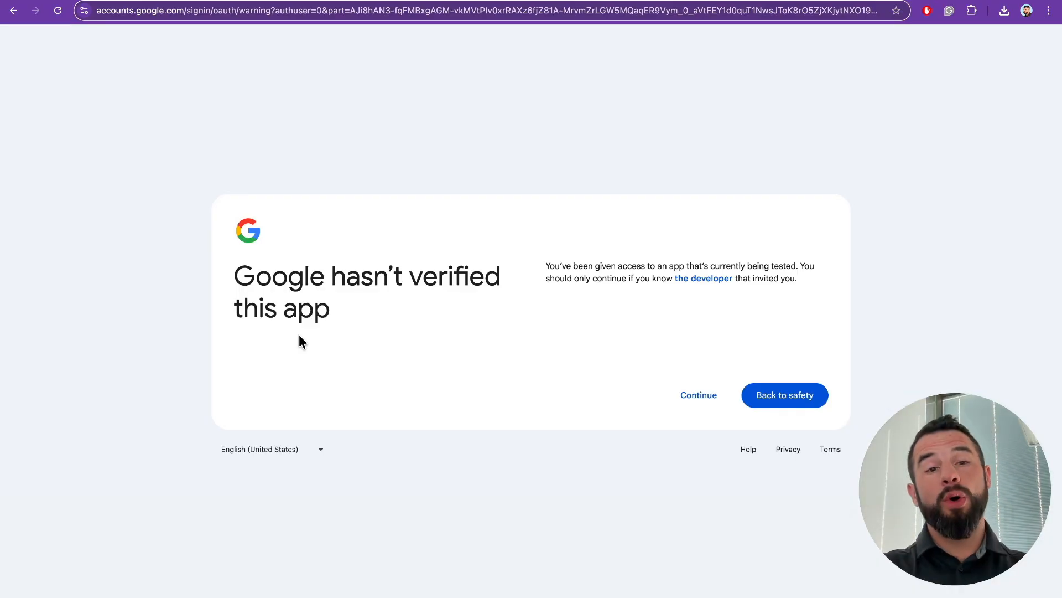
drag(332, 275, 497, 275)
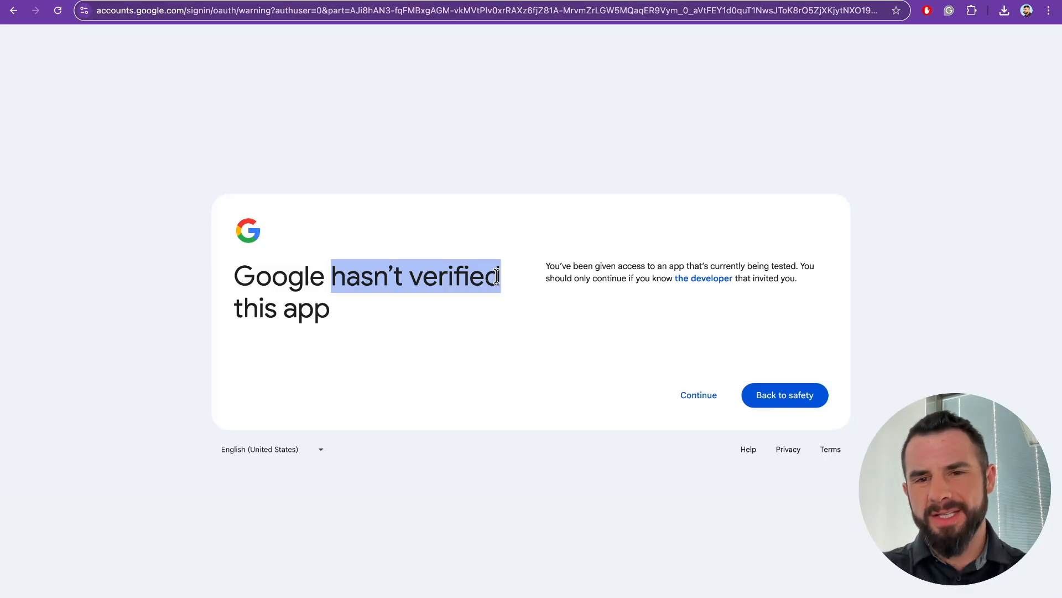
click(693, 400)
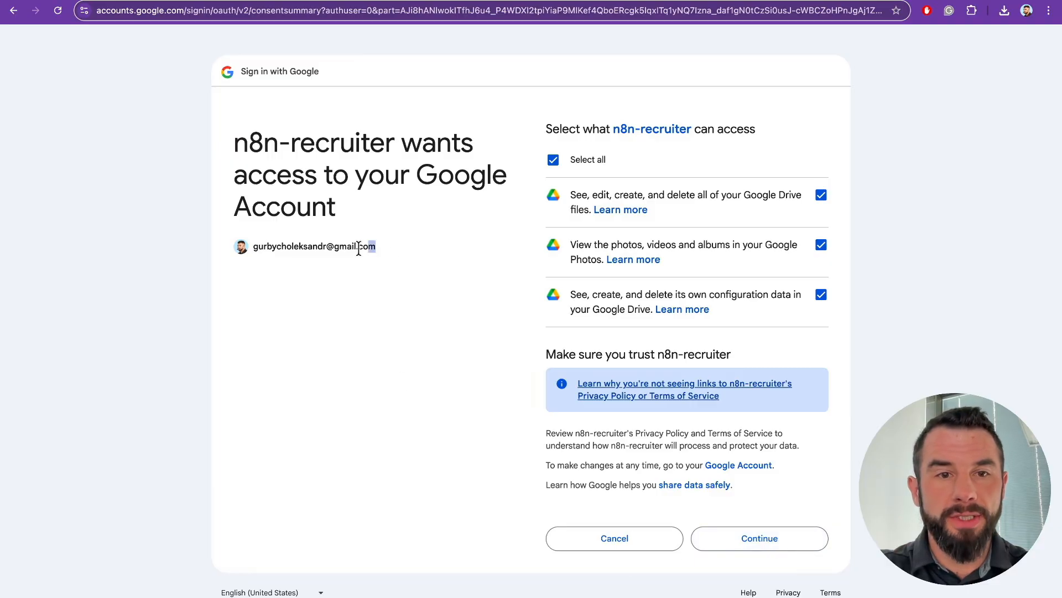
drag(374, 247, 242, 249)
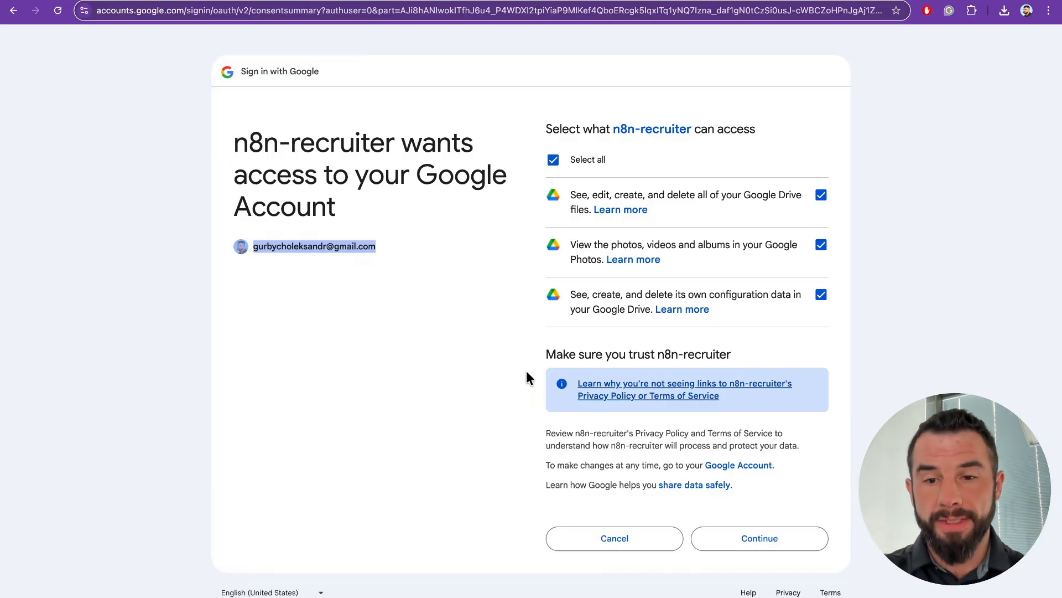
click(739, 541)
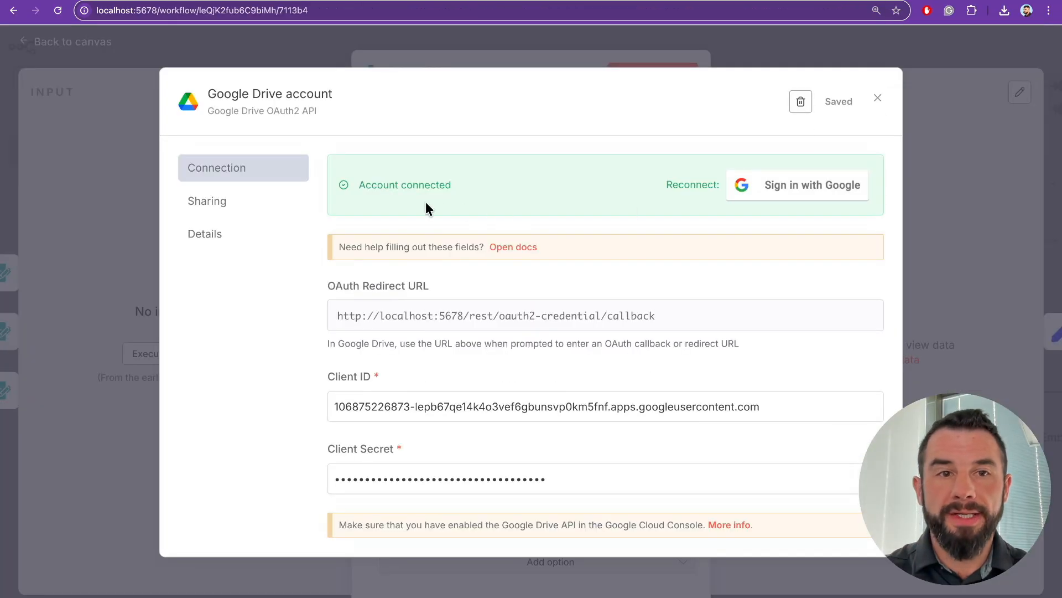
- Close the connected Drive credential and the Upload CV node, then save the ai_resume_scanning workflow
scroll(426, 205, down, 1)
scroll(414, 193, up, 1)
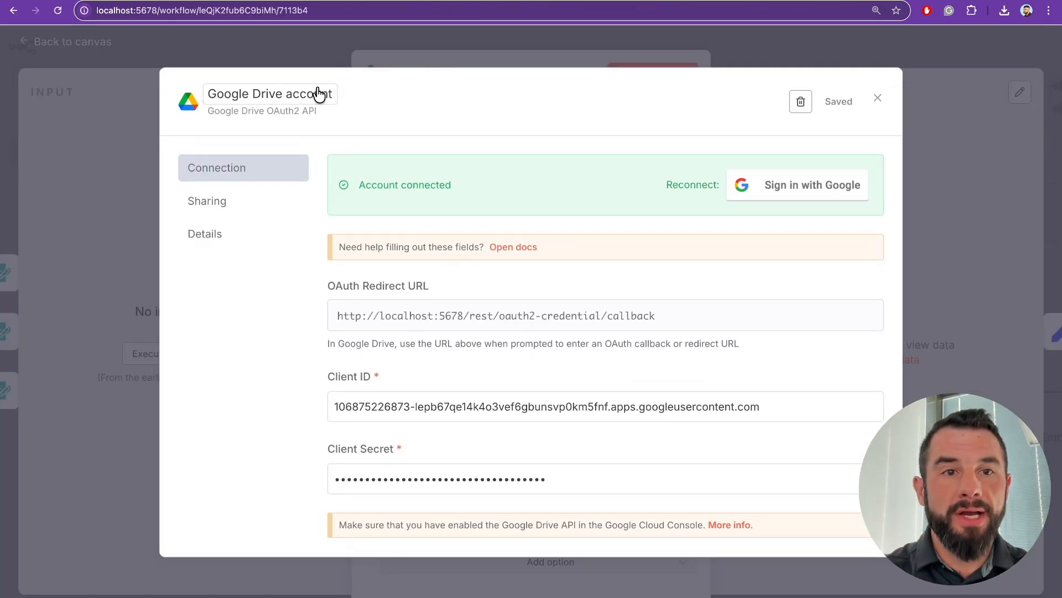
scroll(437, 205, down, 2)
scroll(437, 205, up, 2)
click(324, 49)
click(319, 63)
click(823, 49)
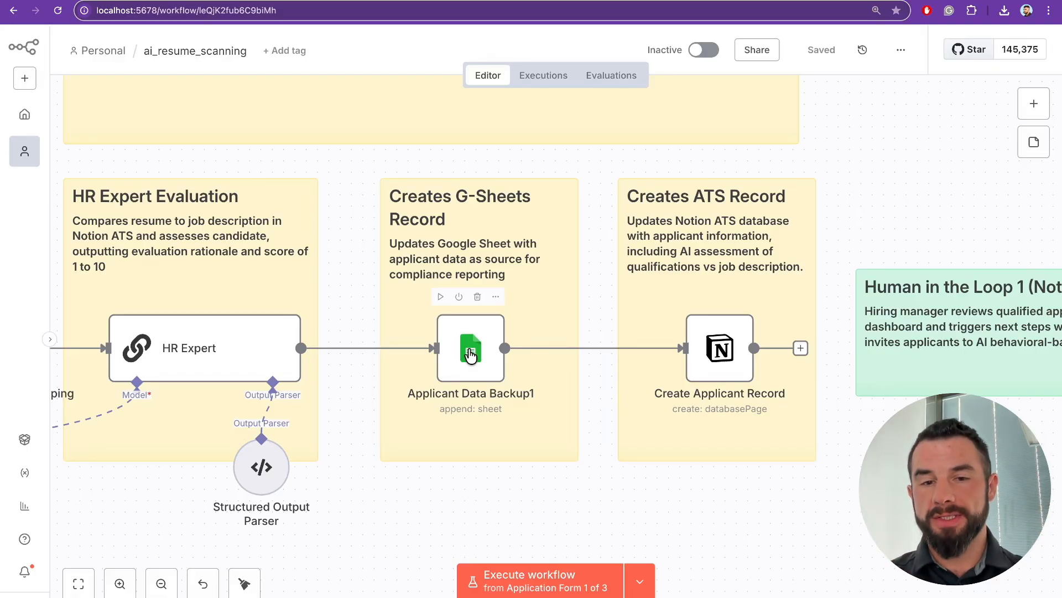
- Start a new Google Sheets credential from the Applicant Data Backup1 node
double_click(470, 354)
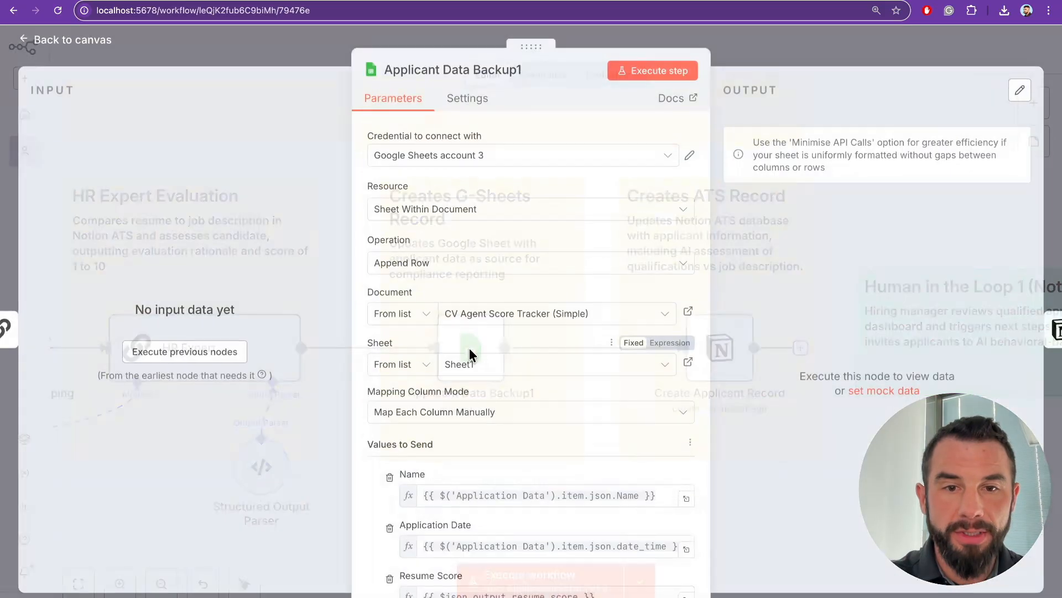
click(483, 159)
click(425, 313)
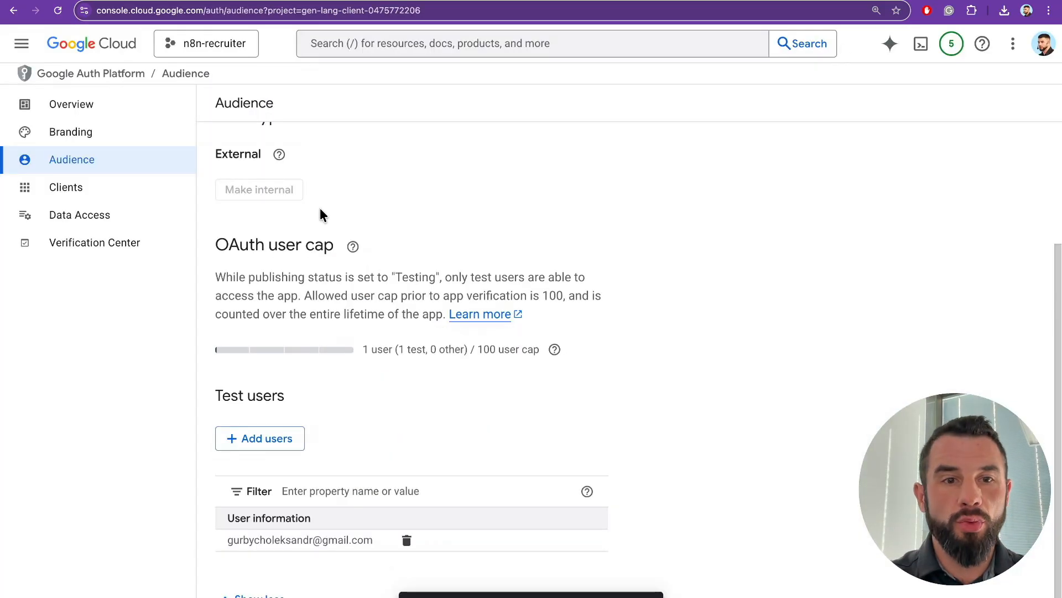
- Begin a new Web application OAuth client named n8n-google-sheets-node
click(74, 188)
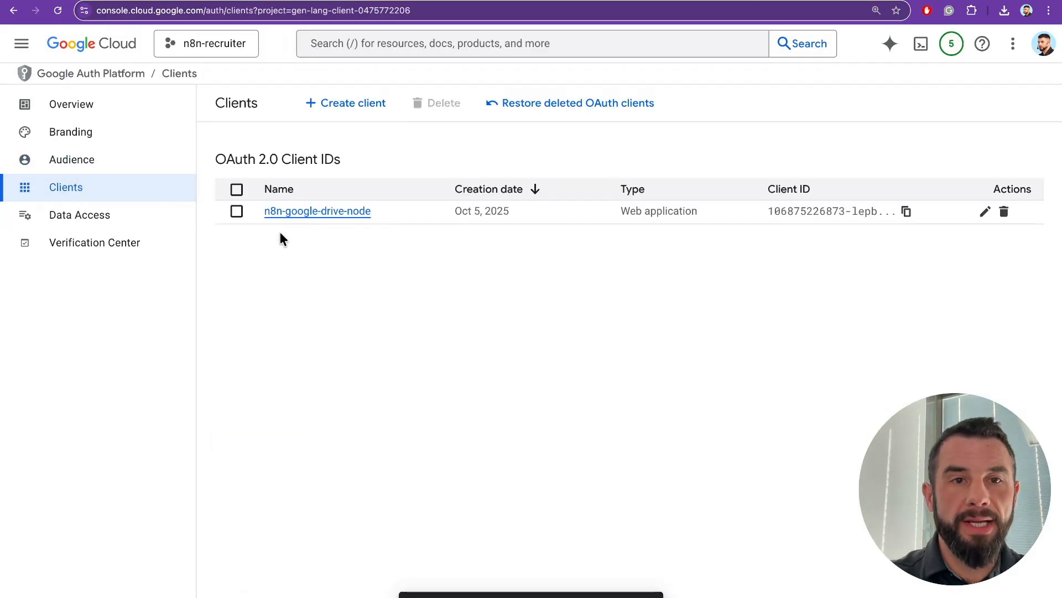
click(339, 105)
click(266, 217)
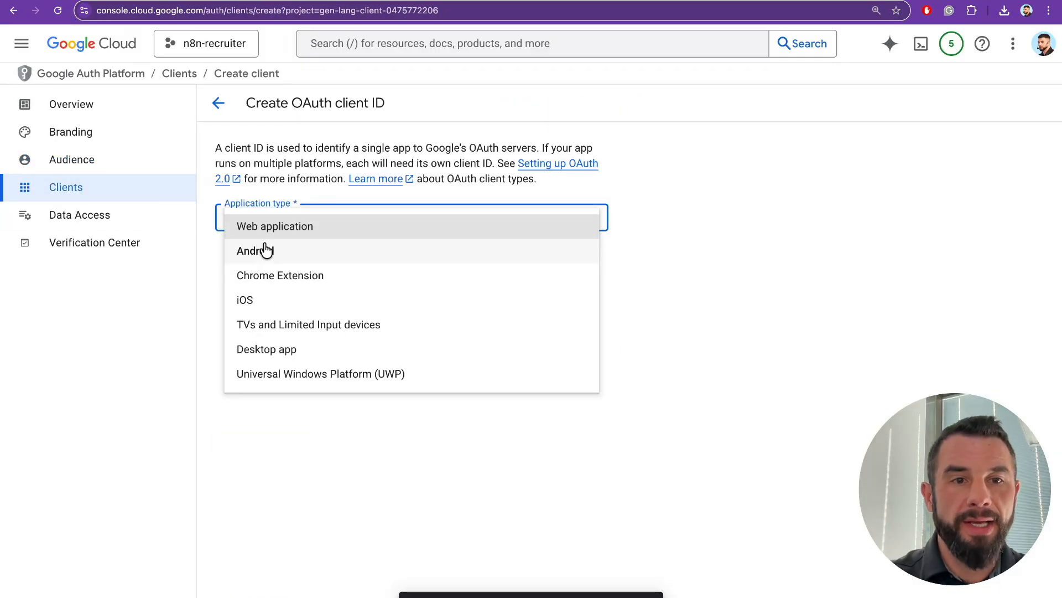
click(276, 230)
drag(303, 262, 180, 267)
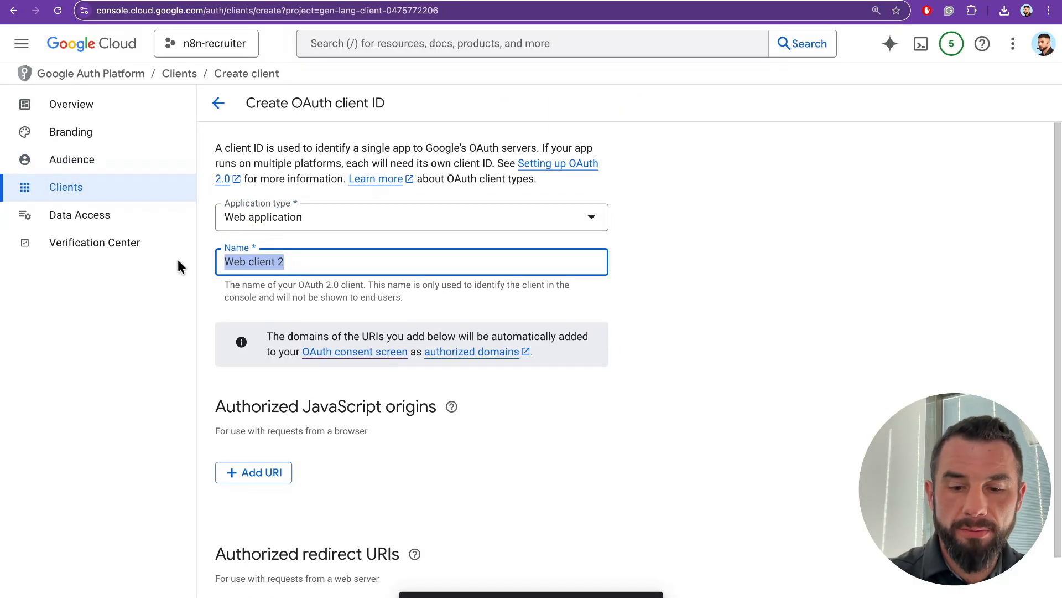
text(n8n-google-she)
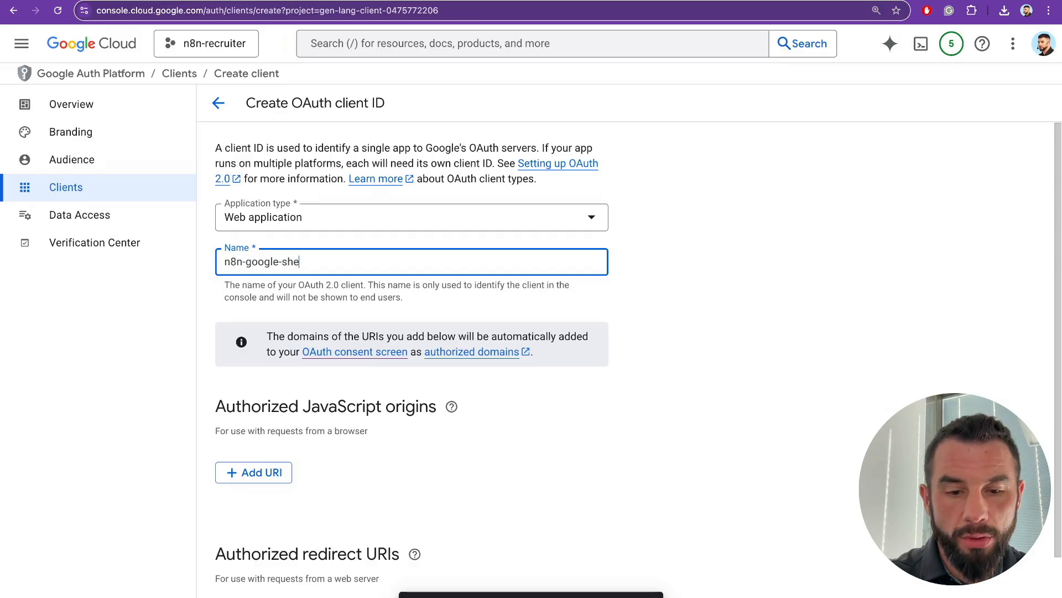
- Add the n8n OAuth callback URL as the client's authorized redirect URI
scroll(424, 429, down, 2)
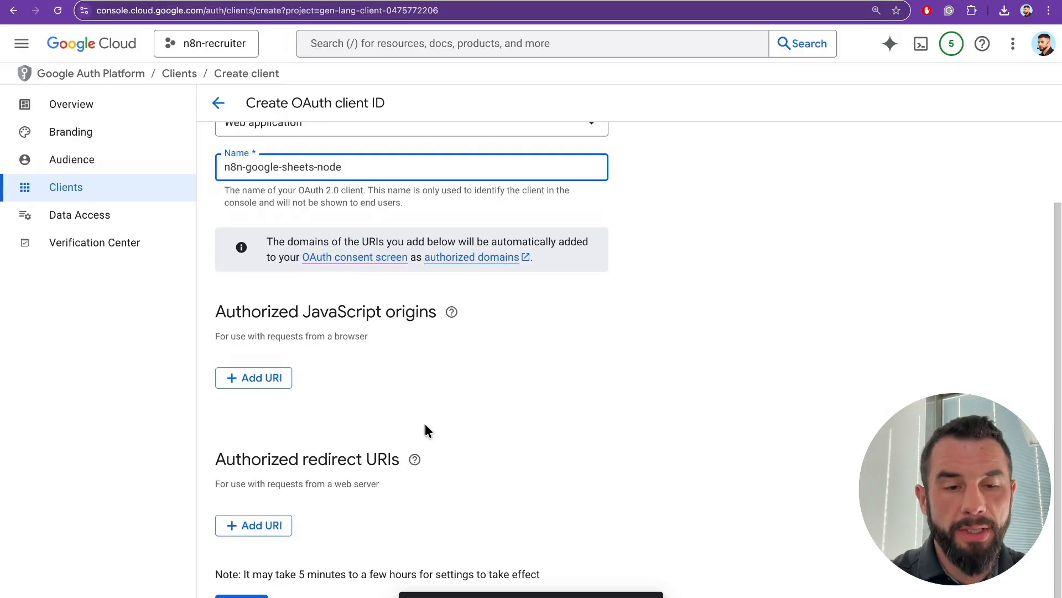
click(259, 524)
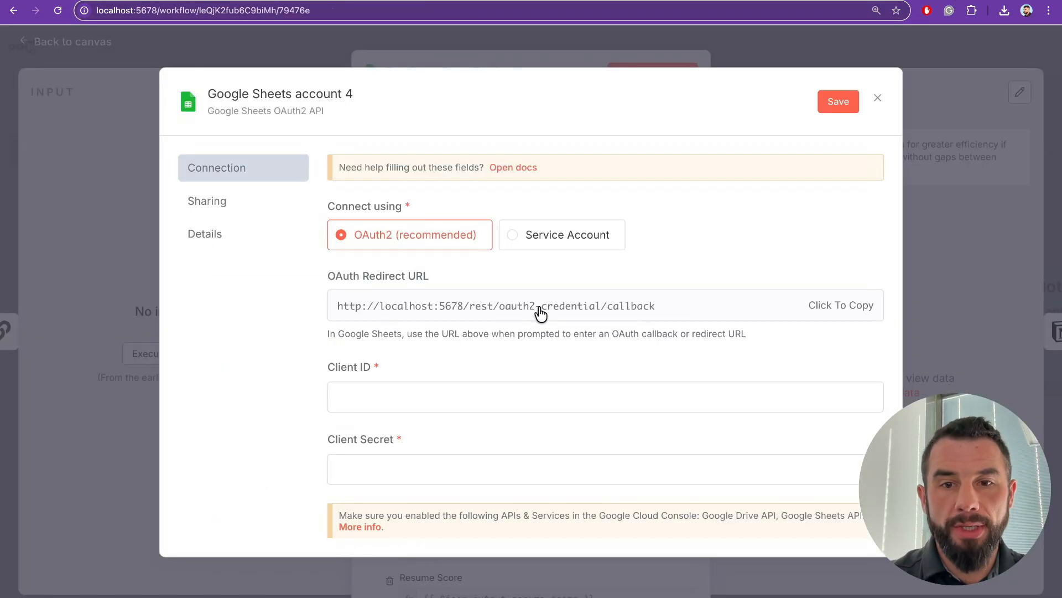
click(790, 308)
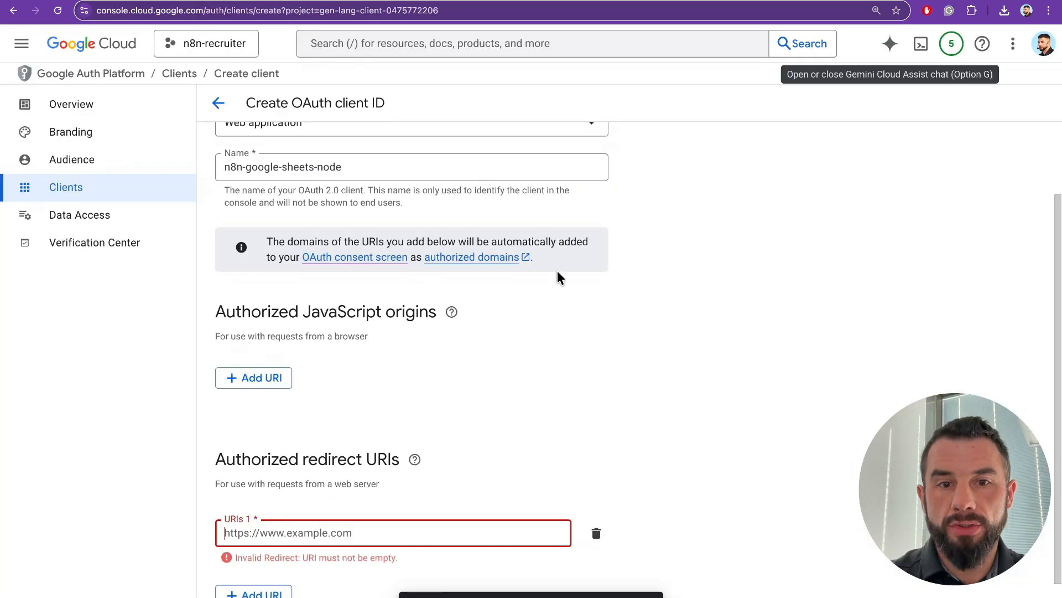
key(ctrl+v)
scroll(301, 523, down, 1)
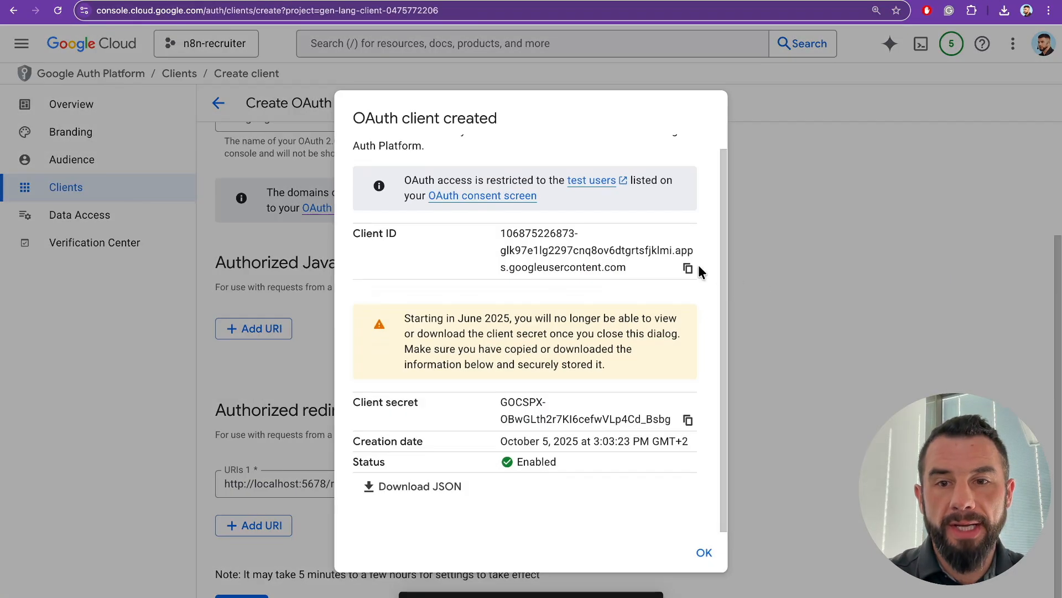
- Copy the new client ID and client secret into the n8n Google Sheets credential
click(688, 267)
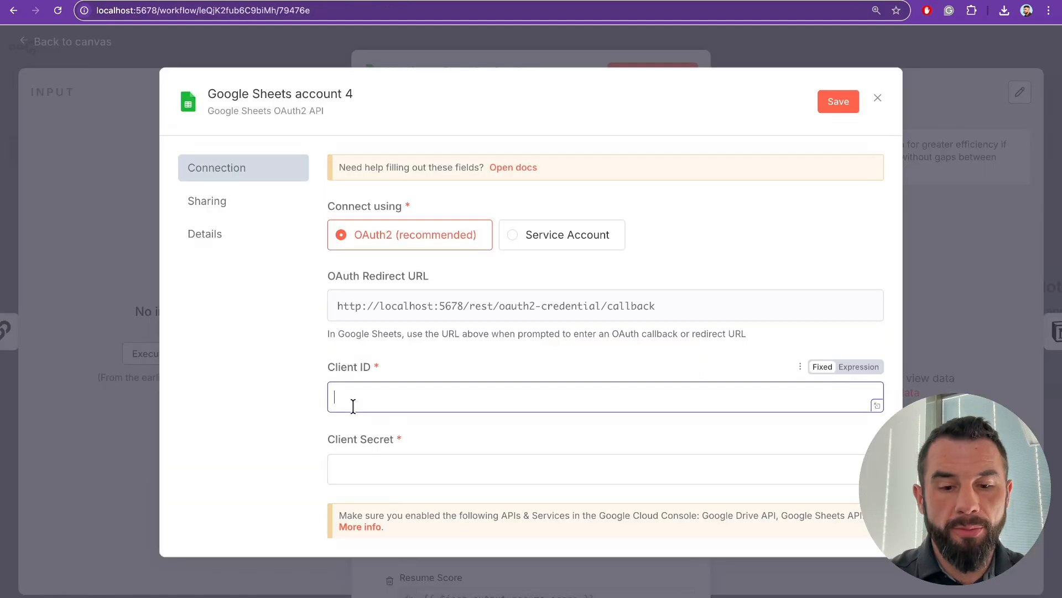
key(ctrl+v)
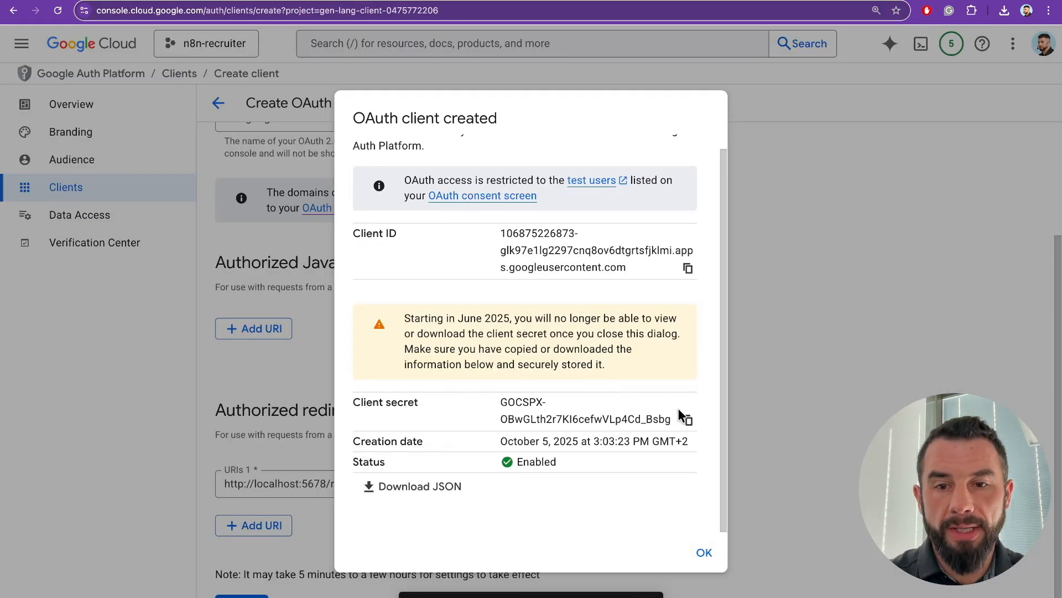
click(688, 419)
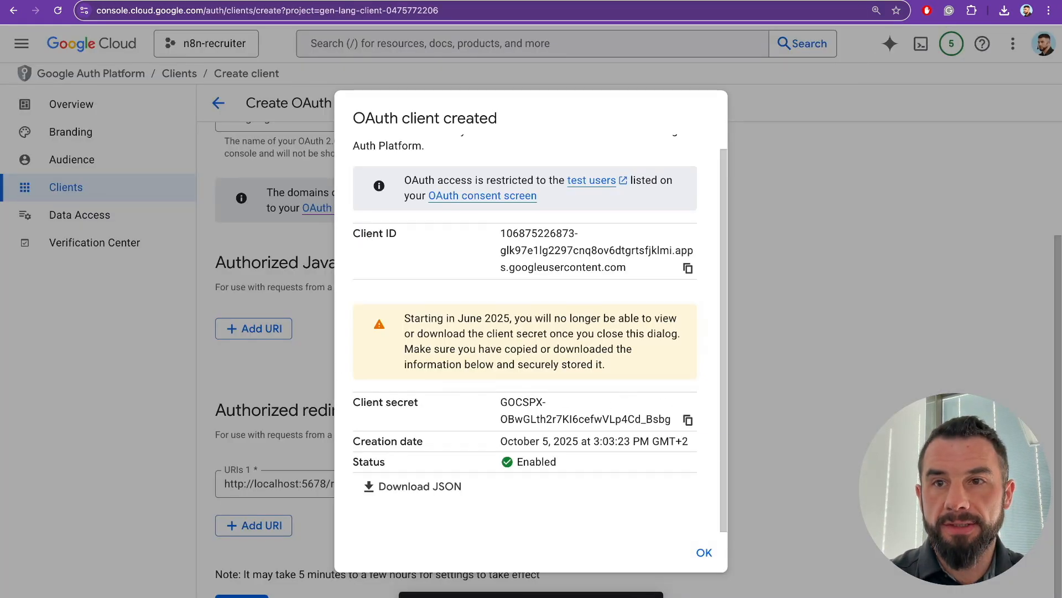
key(ctrl+v)
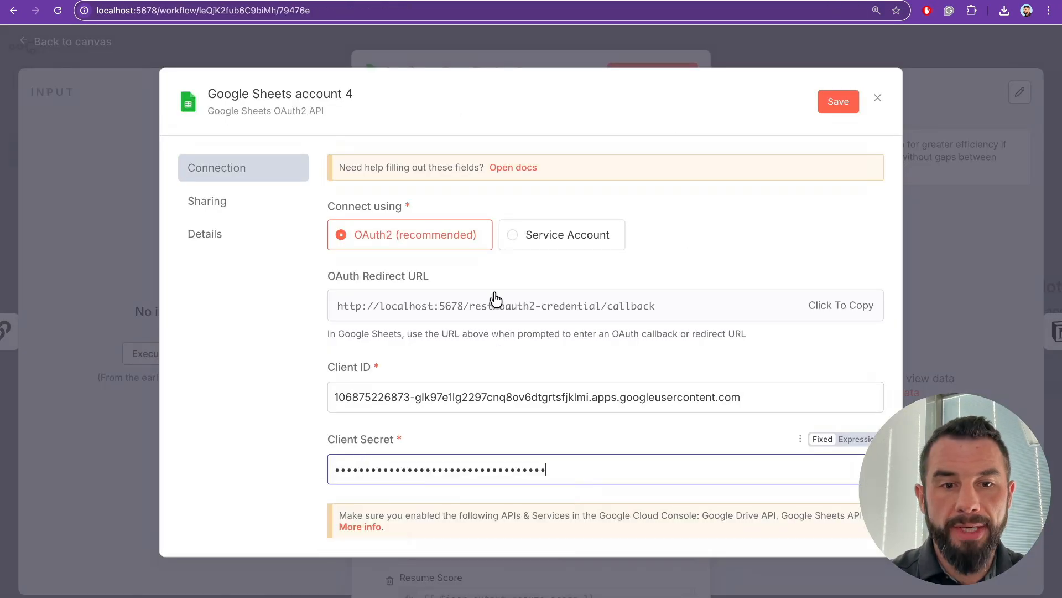
scroll(588, 225, down, 4)
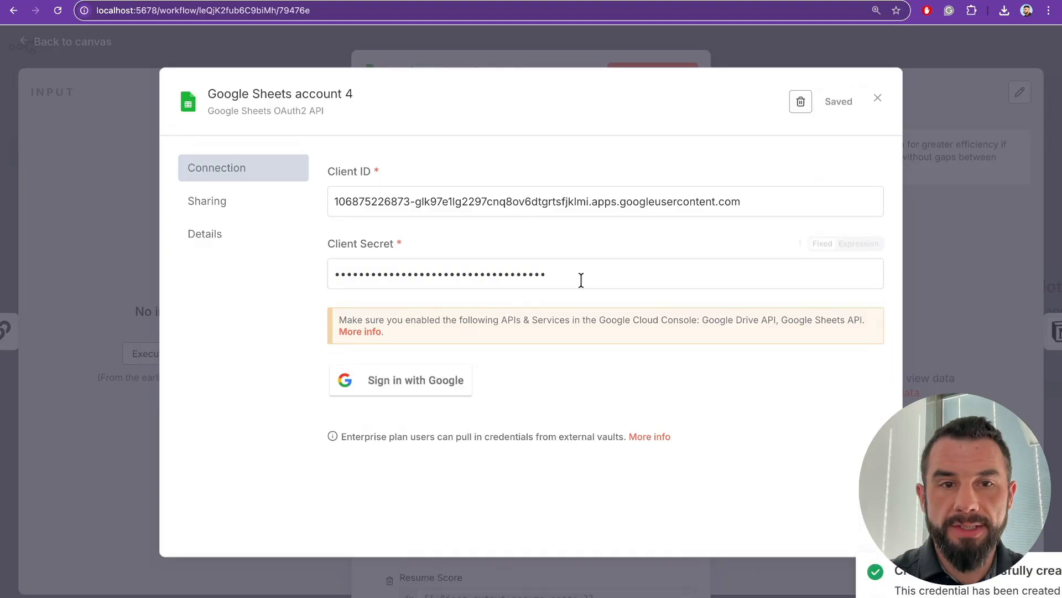
scroll(498, 359, up, 2)
- Try Google sign-in for the Sheets credential, then dismiss the client-created dialog in Google Cloud
click(408, 460)
click(747, 275)
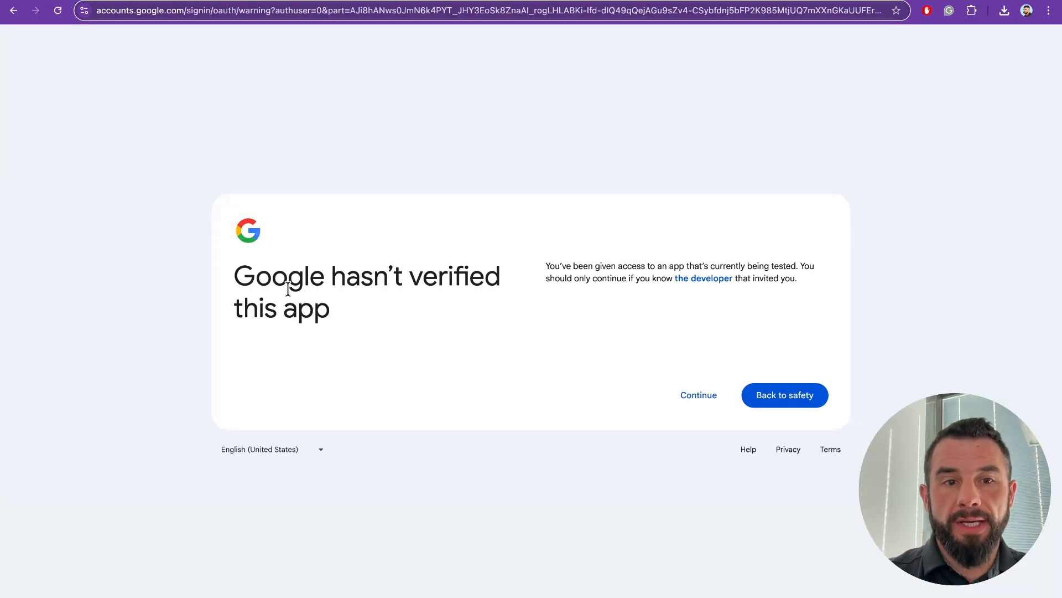
drag(234, 276, 488, 313)
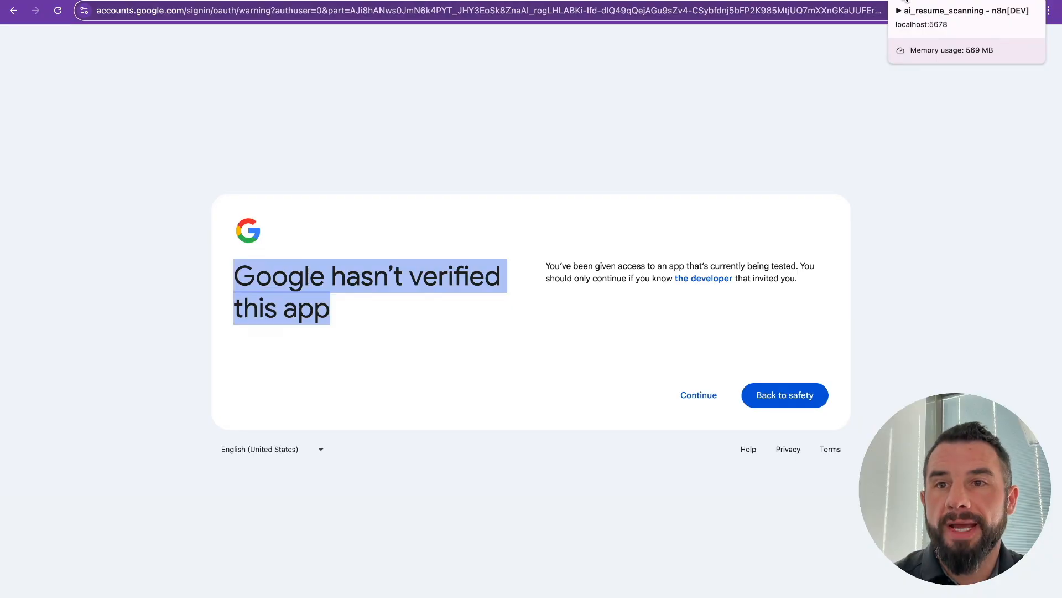
click(907, 2)
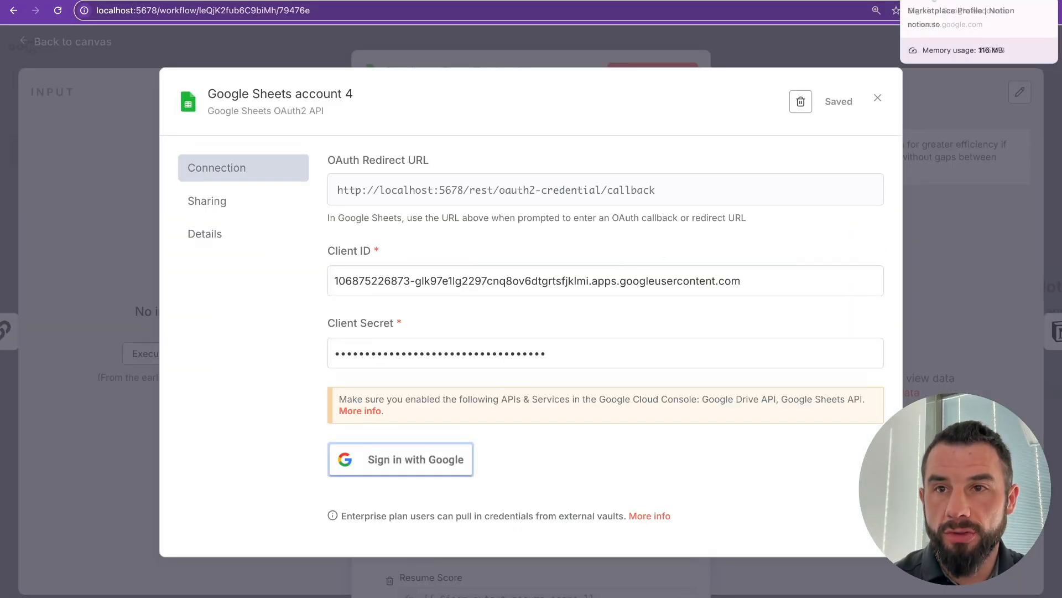
click(973, 2)
click(704, 553)
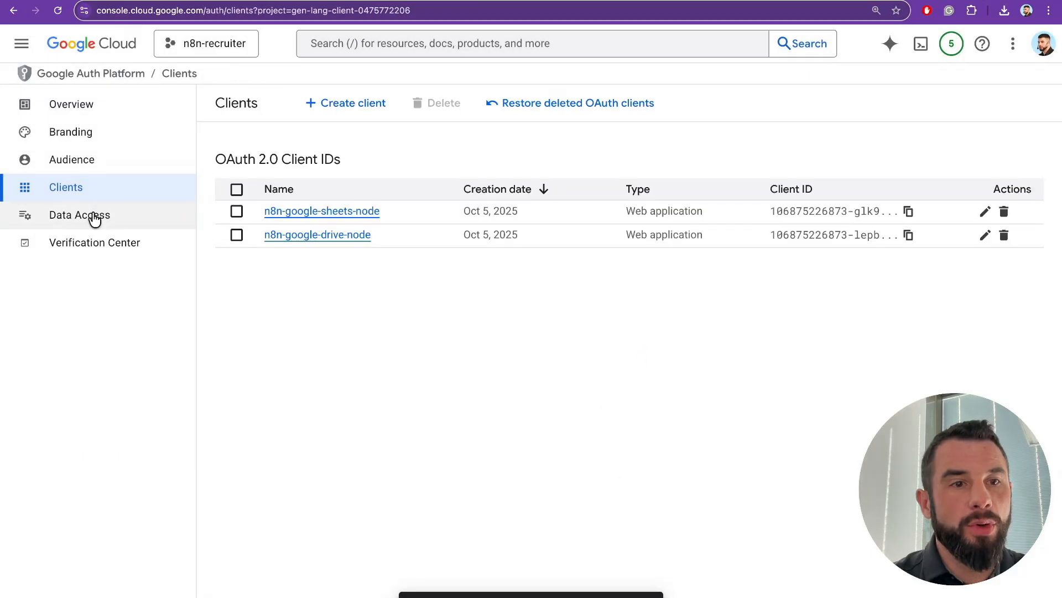
- Add the Google Sheets API spreadsheets and spreadsheets.readonly scopes under Data Access
click(94, 217)
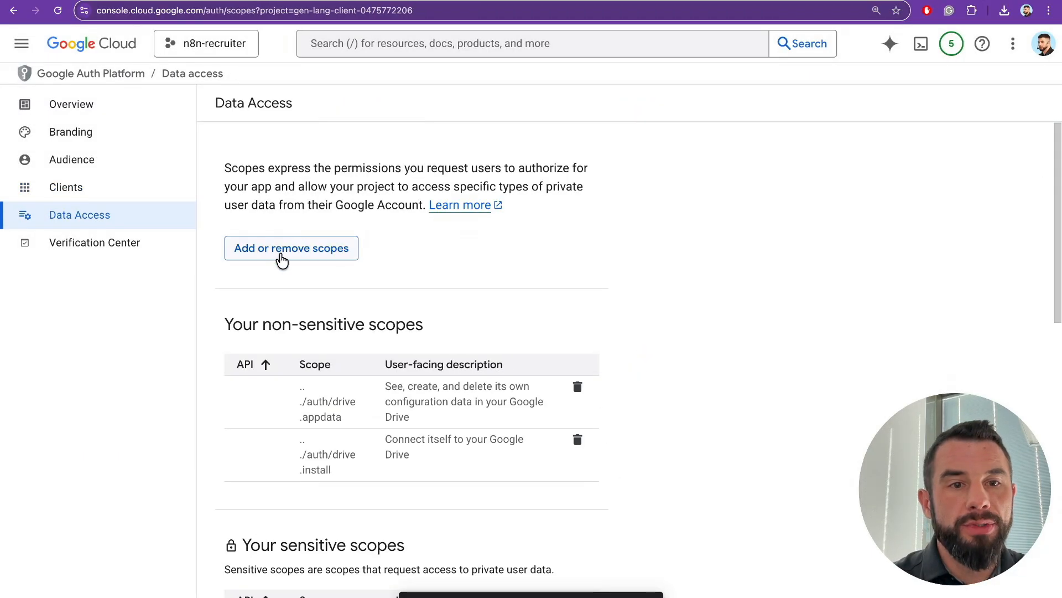
click(252, 254)
click(601, 170)
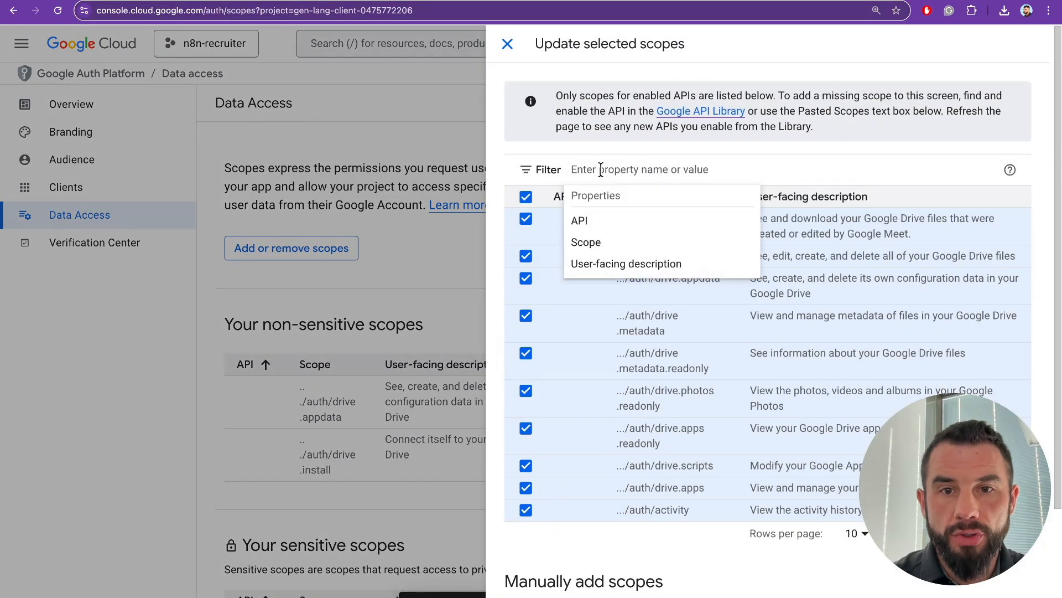
text(google sheets)
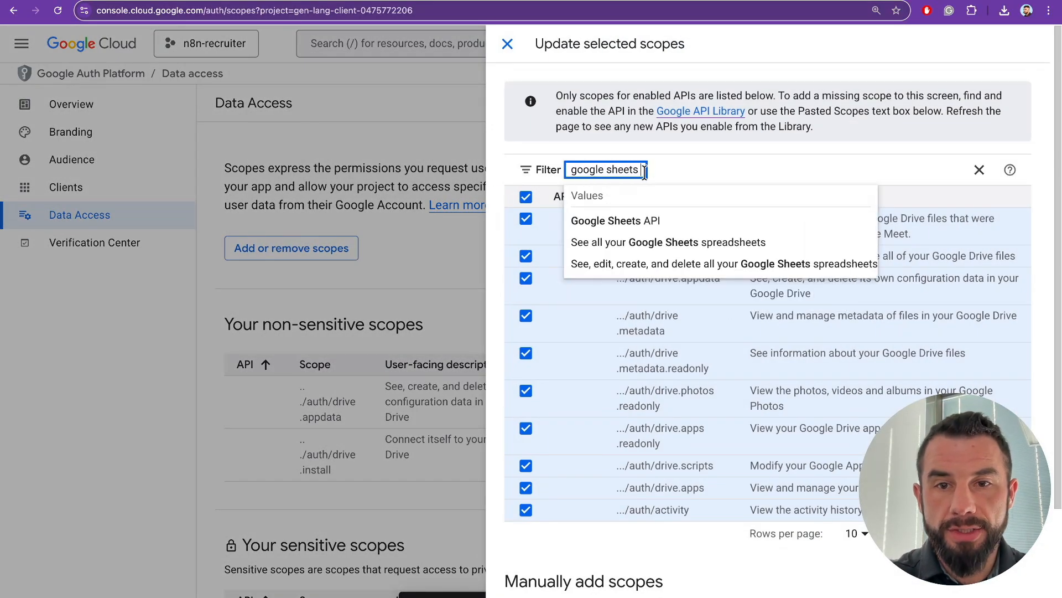
click(653, 223)
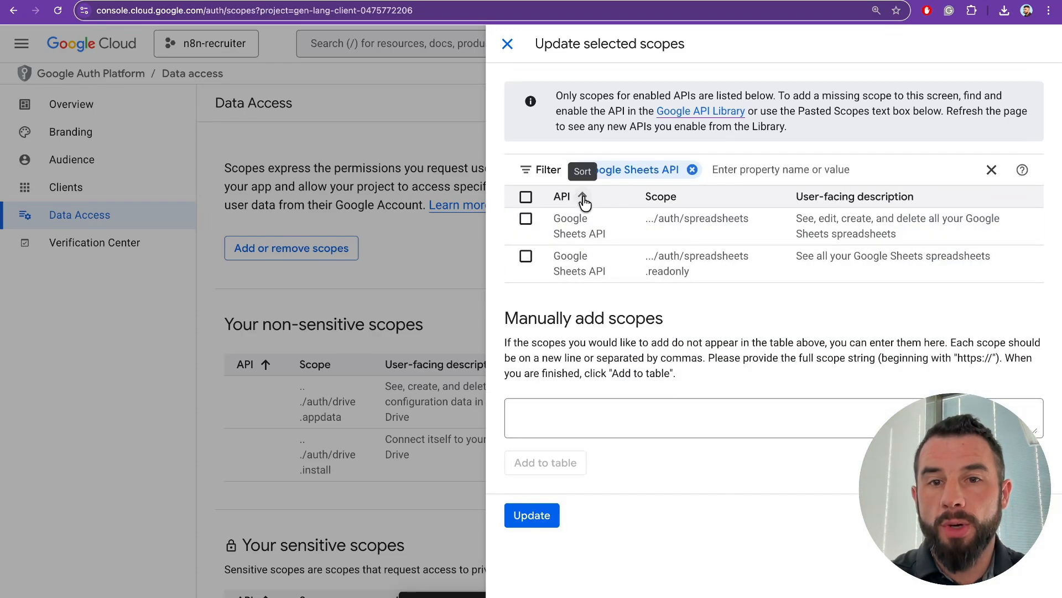
click(526, 198)
click(531, 514)
scroll(532, 521, down, 7)
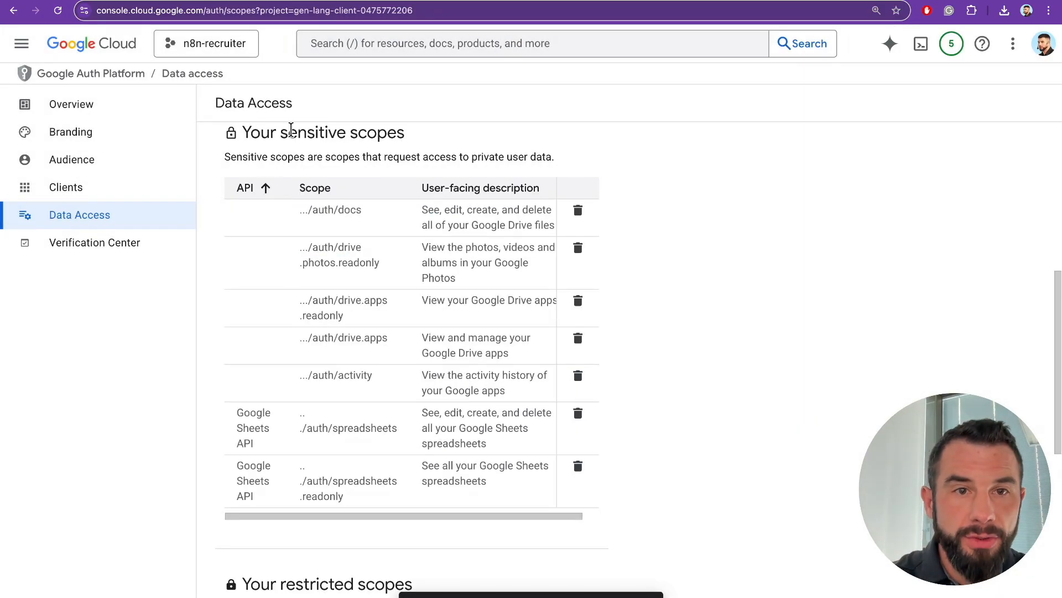
drag(288, 133, 415, 135)
drag(261, 428, 502, 508)
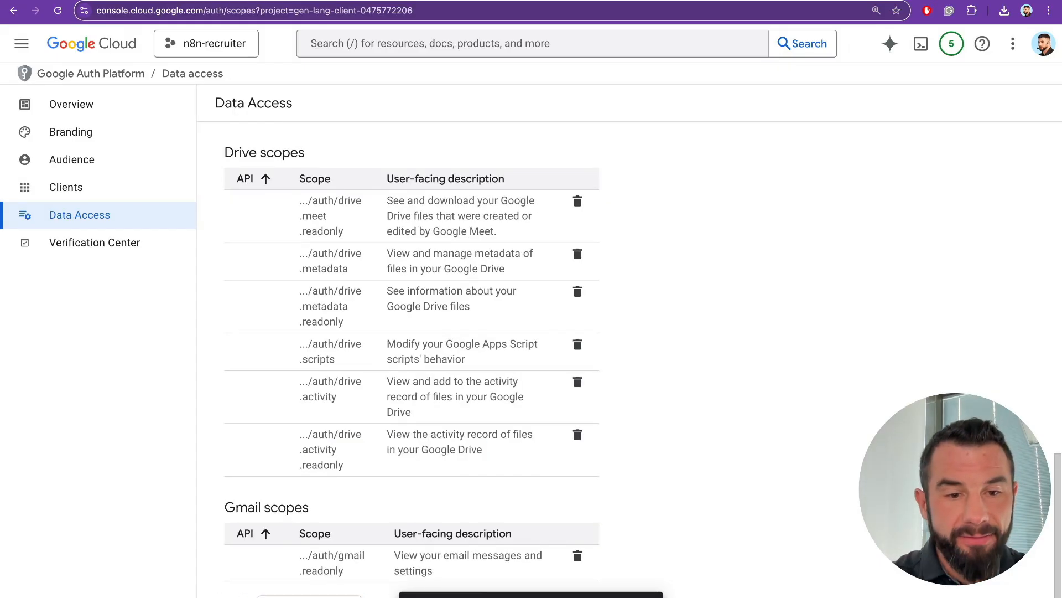
scroll(285, 439, up, 15)
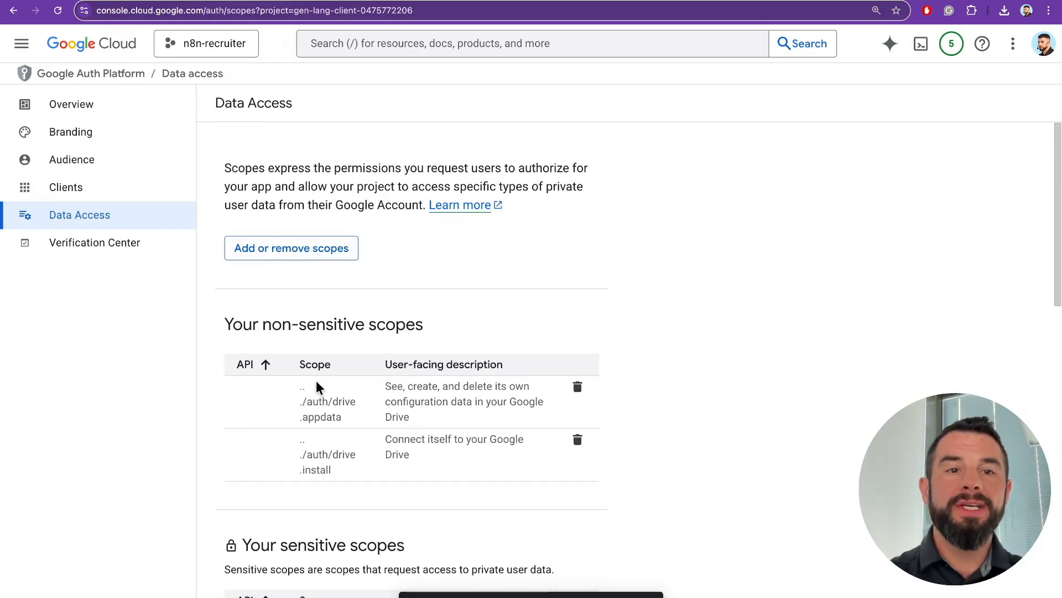
- Add all five Google Docs API scopes to the app's data access
click(293, 243)
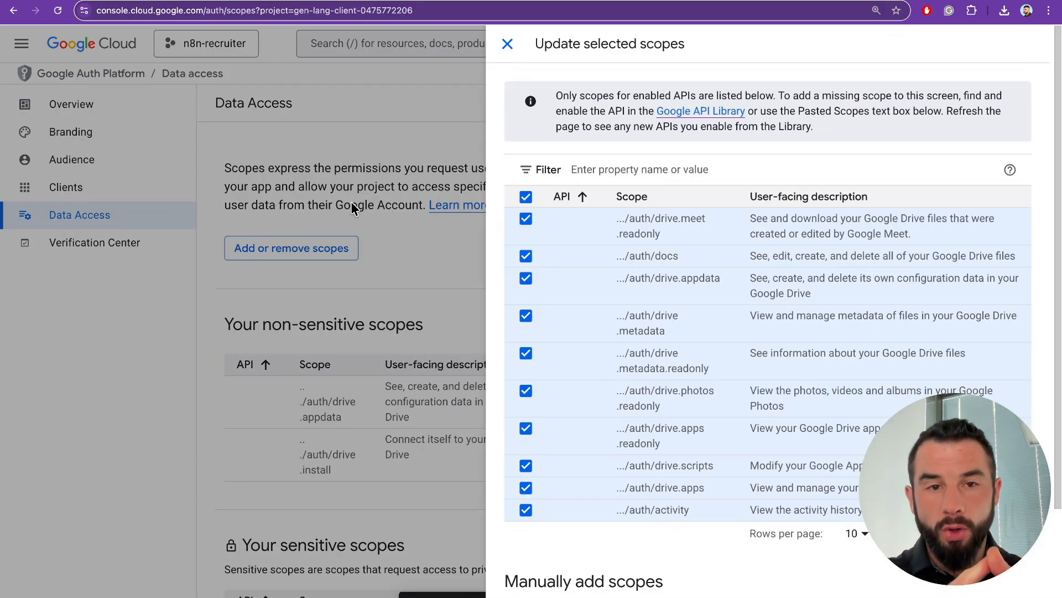
click(638, 161)
text(google)
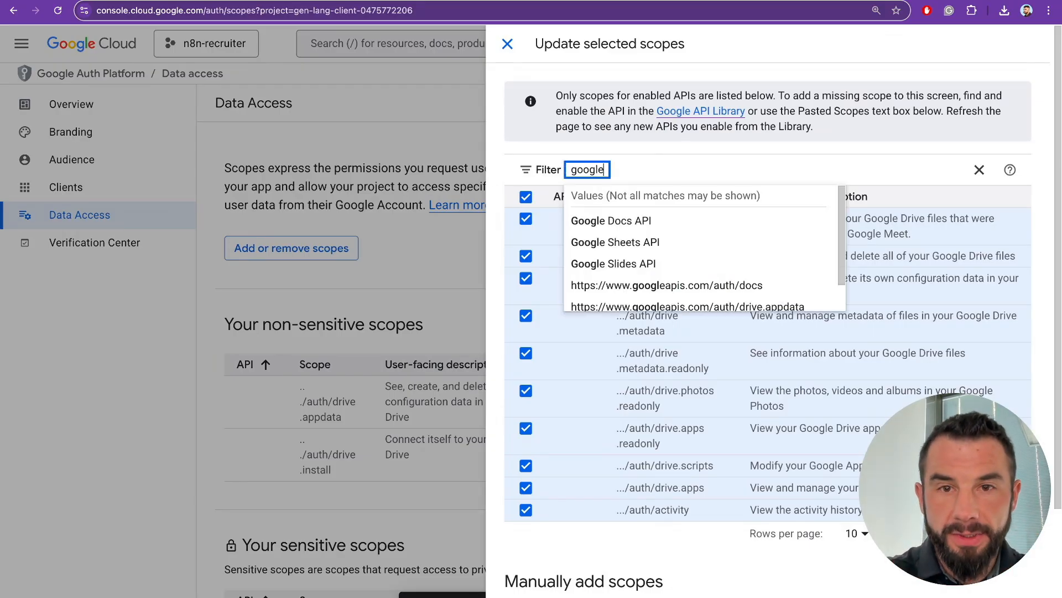
click(649, 219)
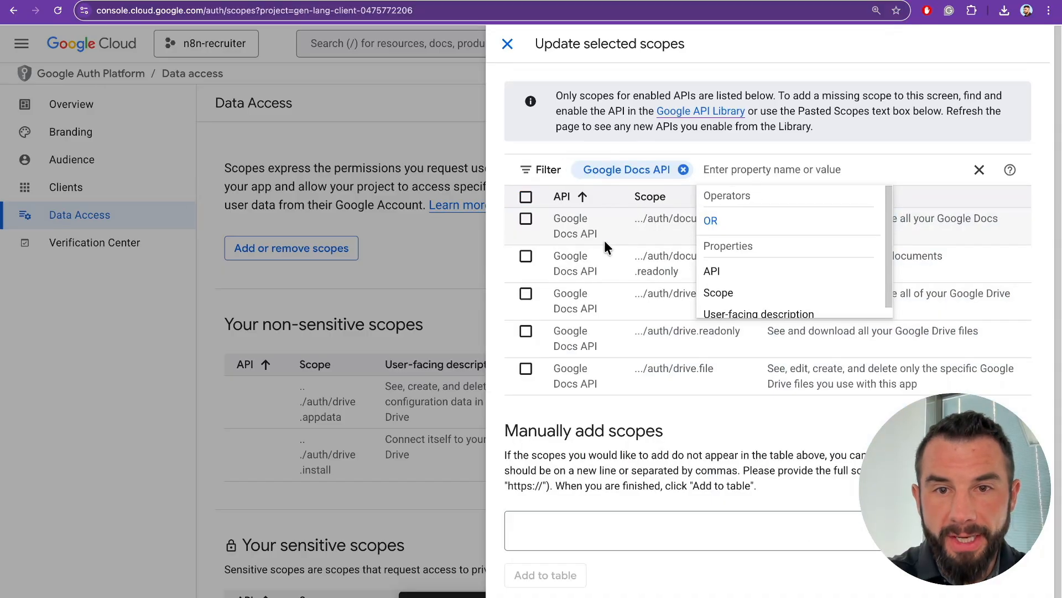
click(529, 198)
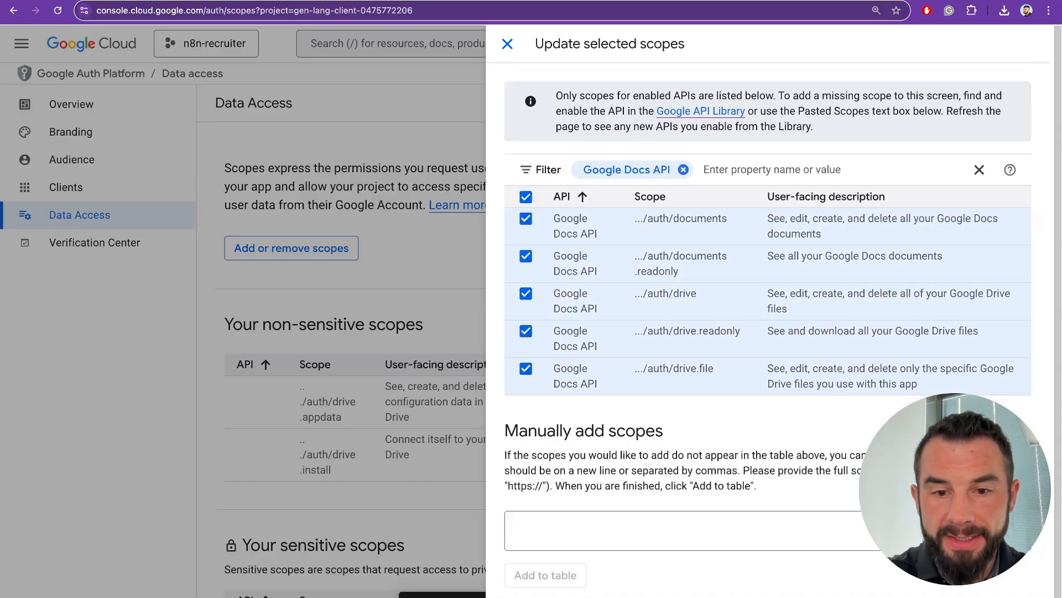
click(537, 597)
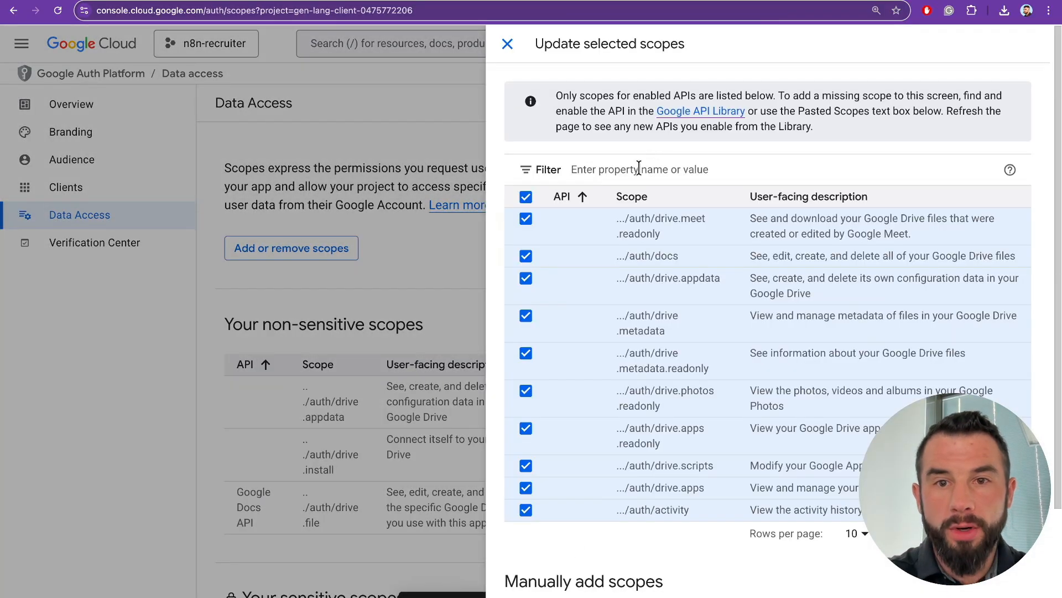
- Add both Google Slides API scopes to the app's data access
click(636, 168)
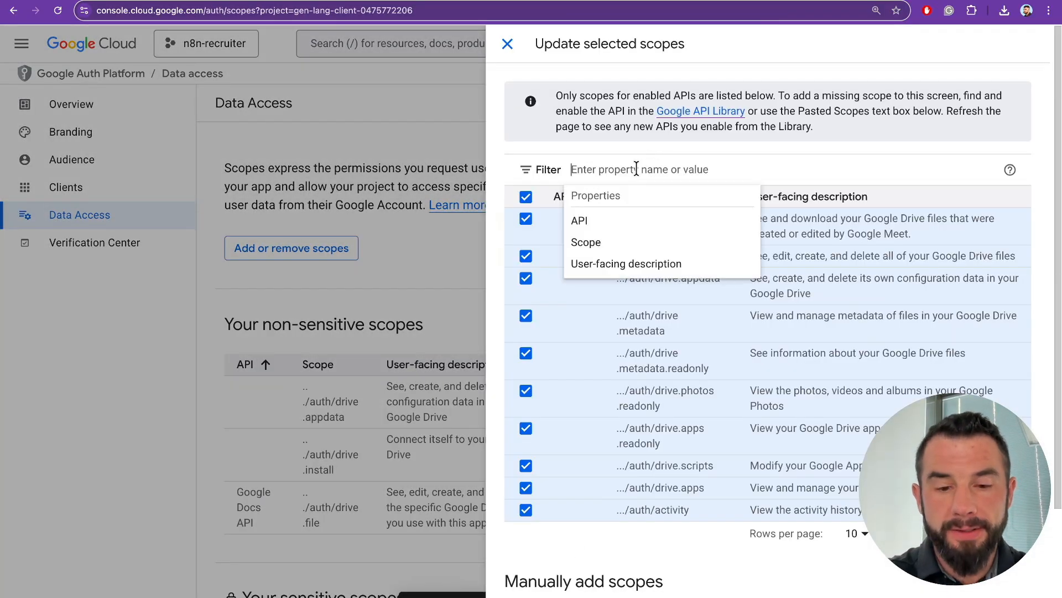
text(google slides)
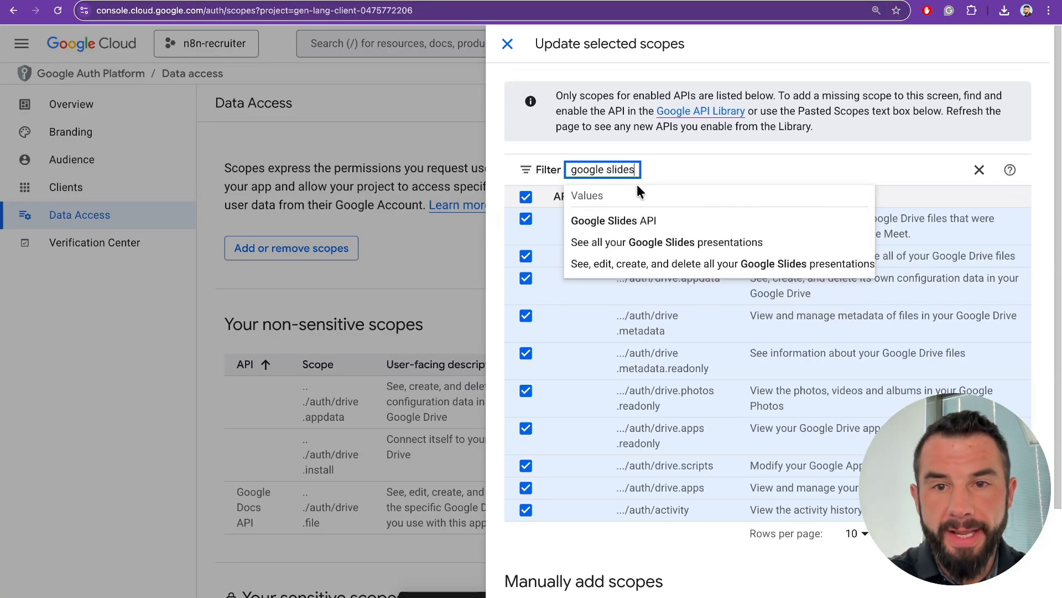
click(631, 217)
click(525, 197)
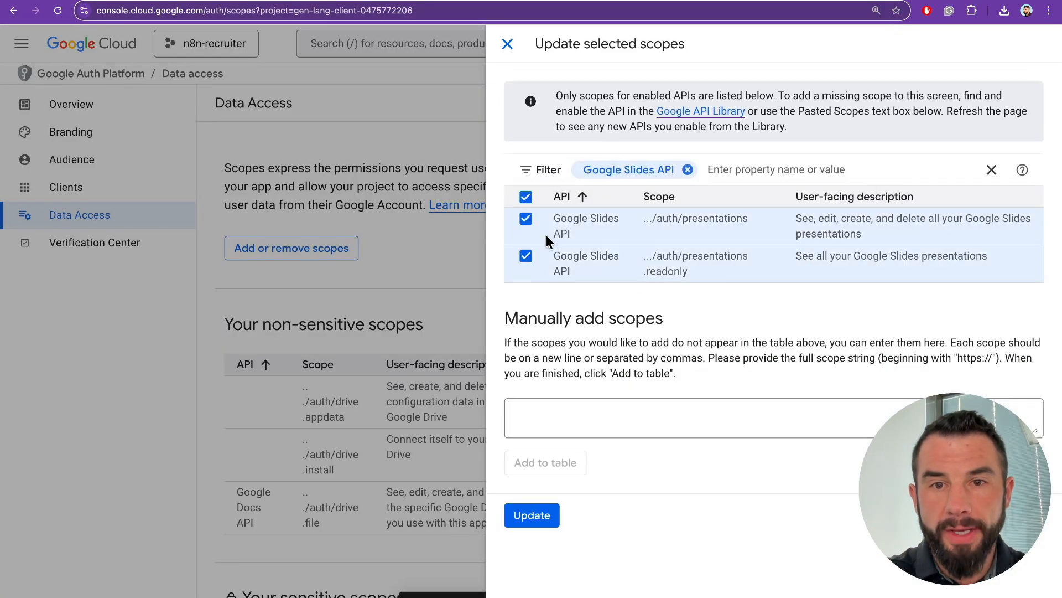
click(532, 515)
scroll(437, 443, down, 10)
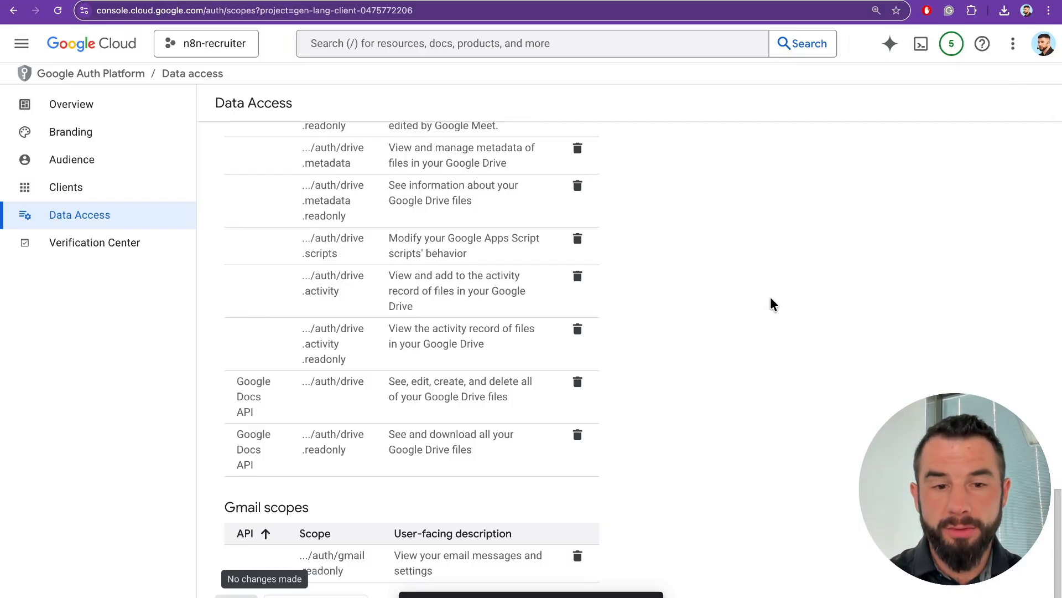
- Start Google sign-in for the n8n Sheets credential and tick Select all on the consent page
click(909, 2)
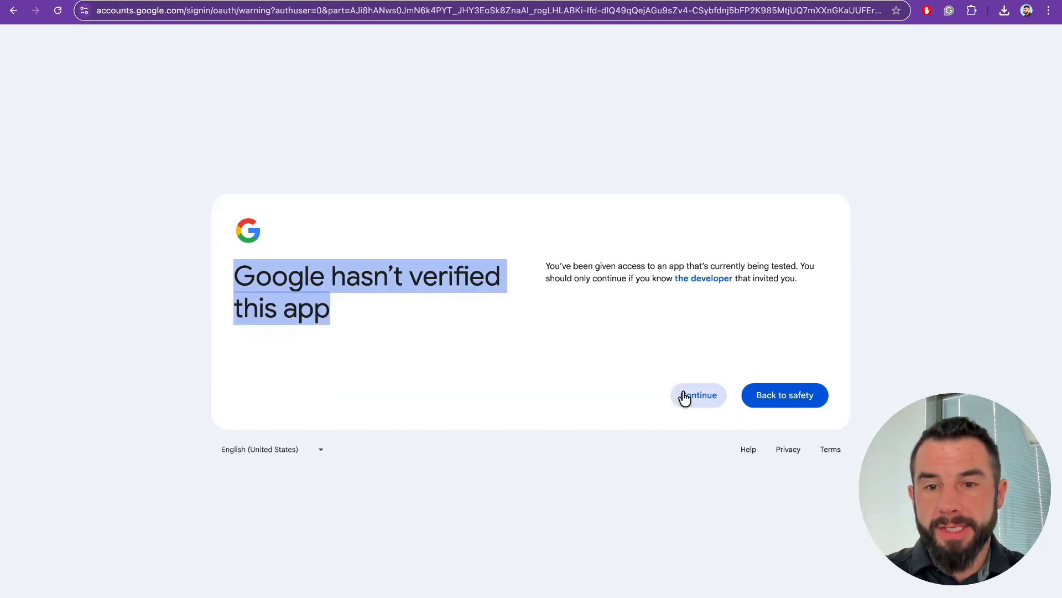
click(683, 396)
click(554, 160)
scroll(553, 254, down, 1)
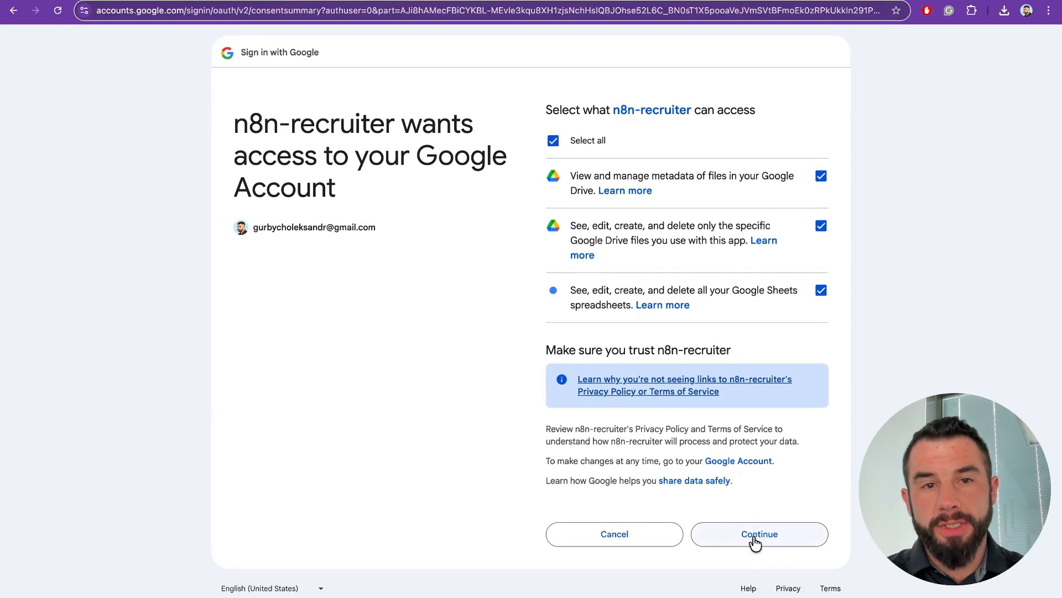